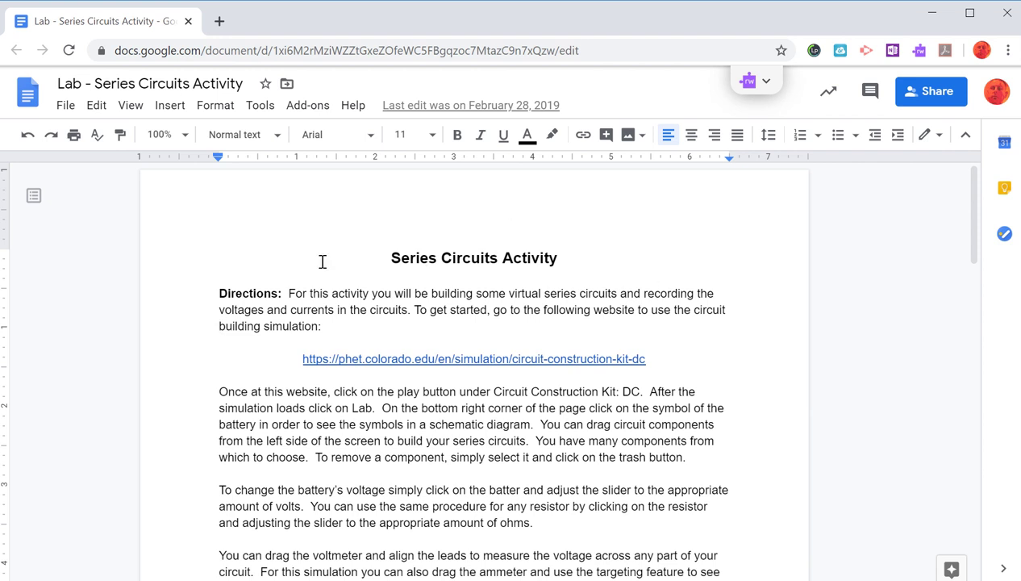
Open the lab sheet's PhET Circuit Construction Kit: DC link in a new tab.
left_click(444, 362)
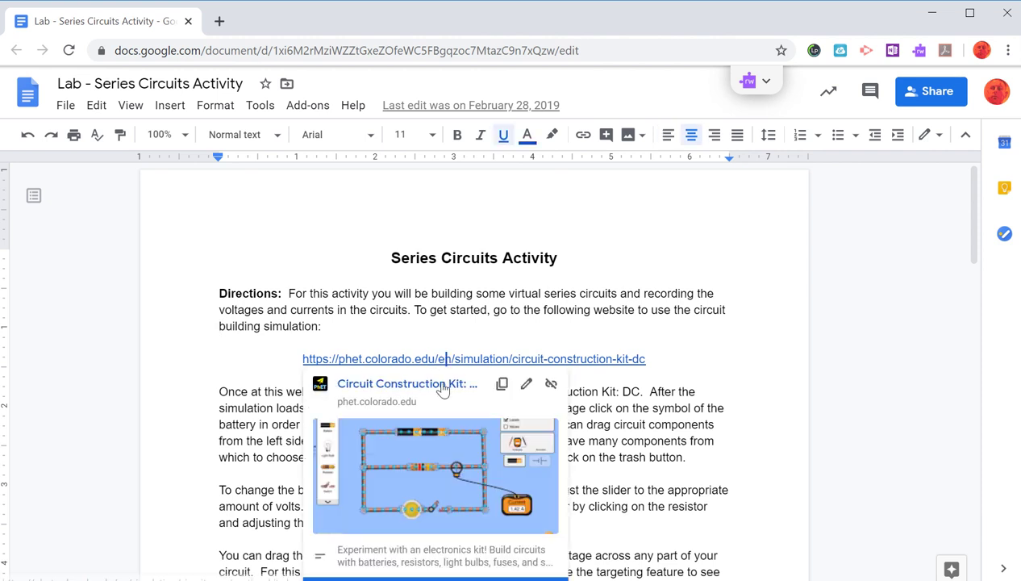
left_click(444, 389)
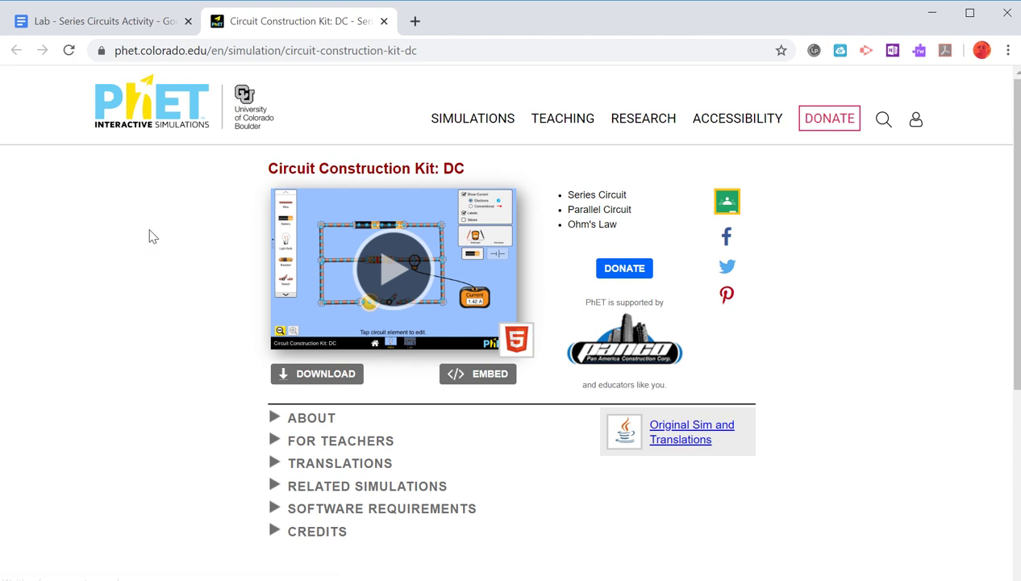
Start the Circuit Construction Kit: DC simulation and enter its Lab screen.
left_click(401, 277)
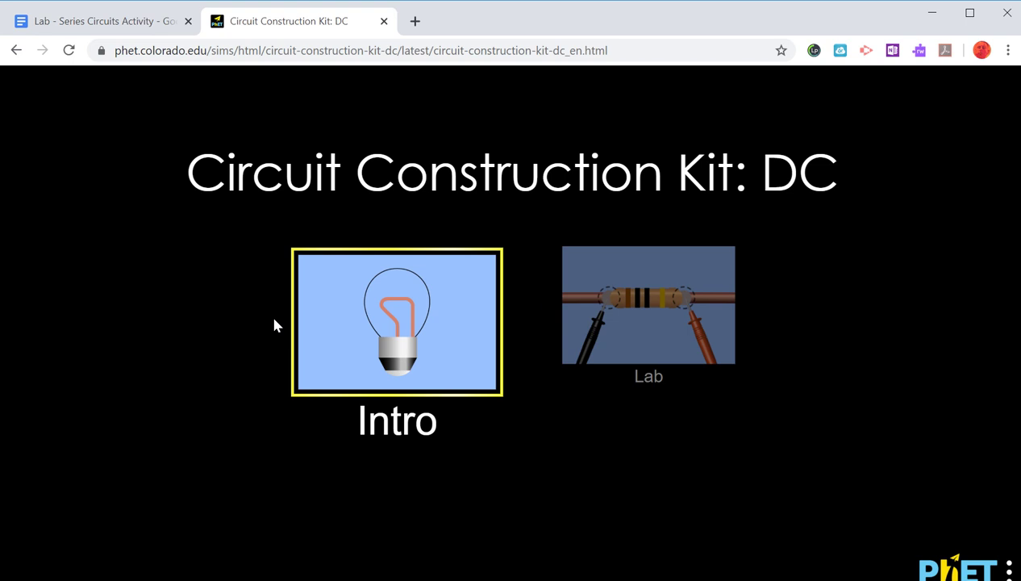
left_click(642, 307)
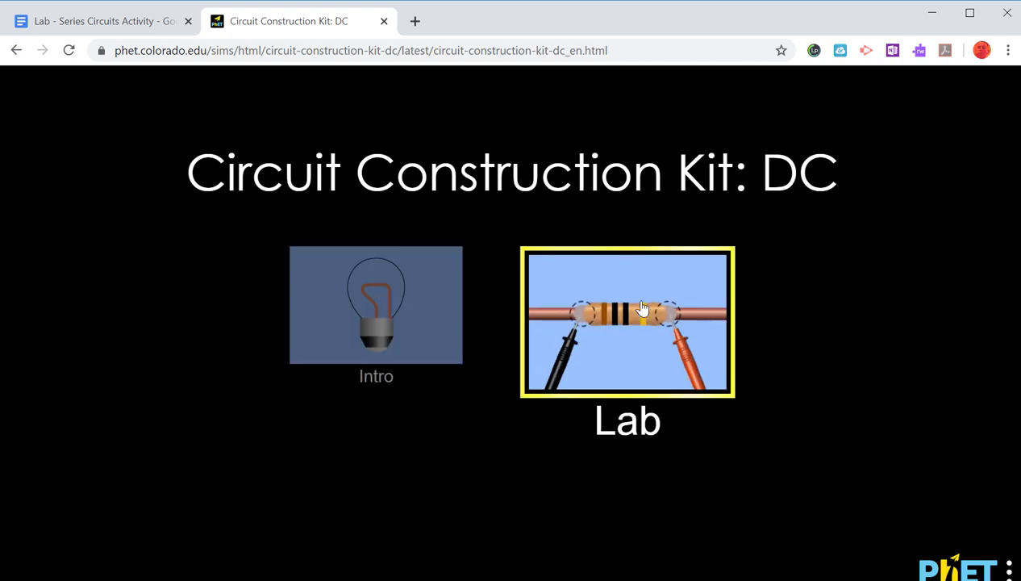
left_click(643, 310)
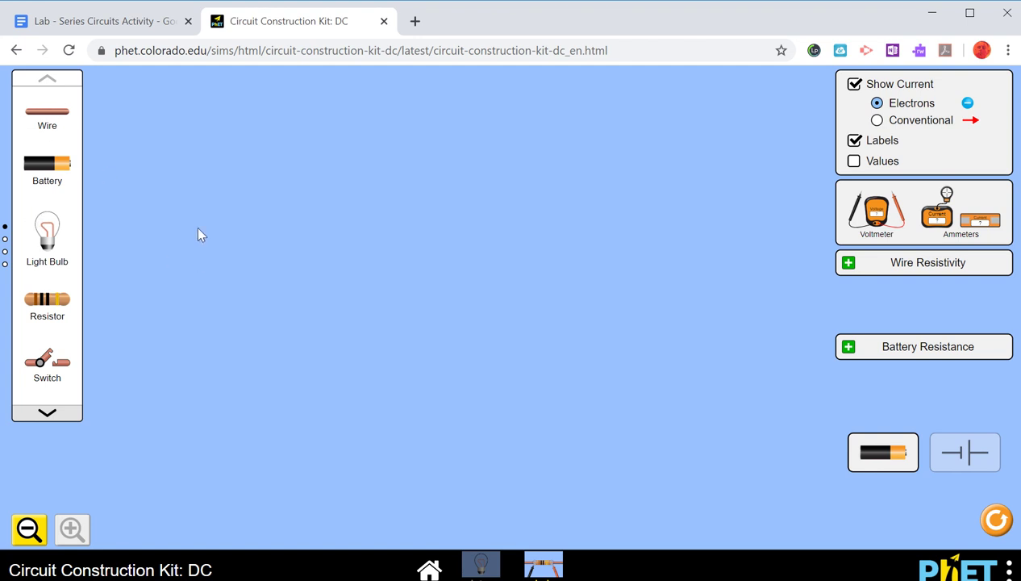
left_click(105, 22)
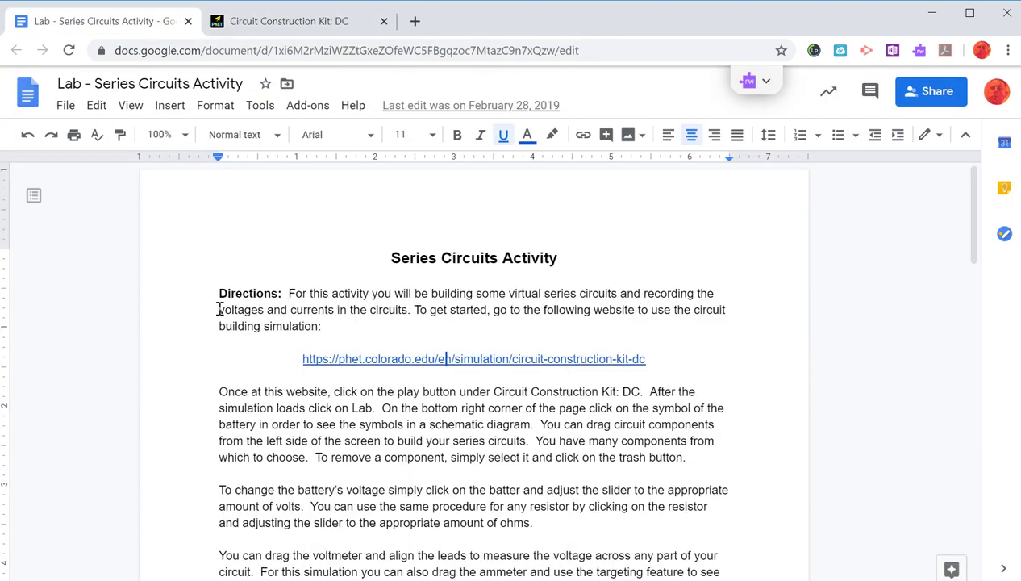
scroll(218, 310, "down", 8)
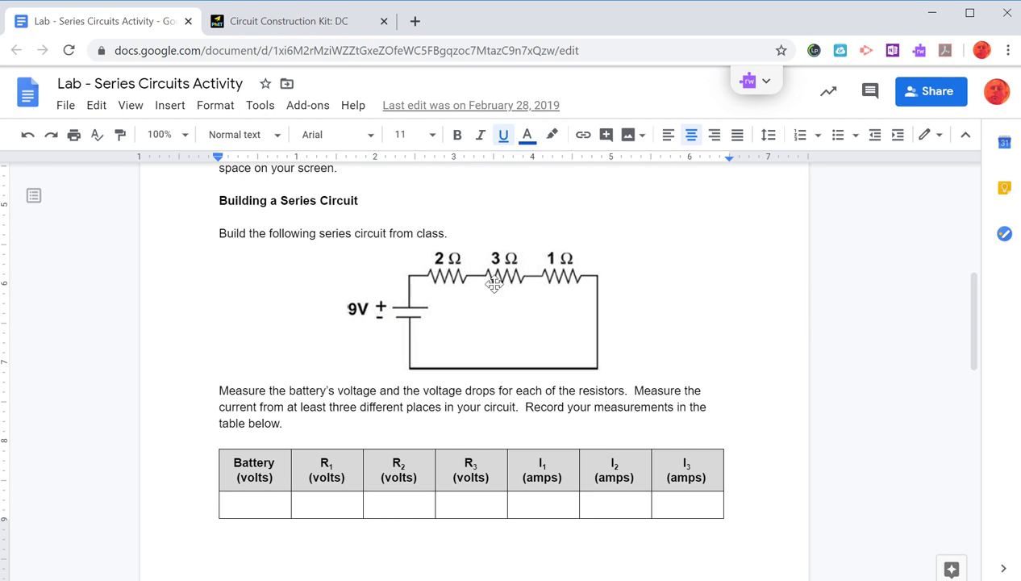
Place a battery and three resistors in a row above it, then turn the battery upright.
left_click(298, 27)
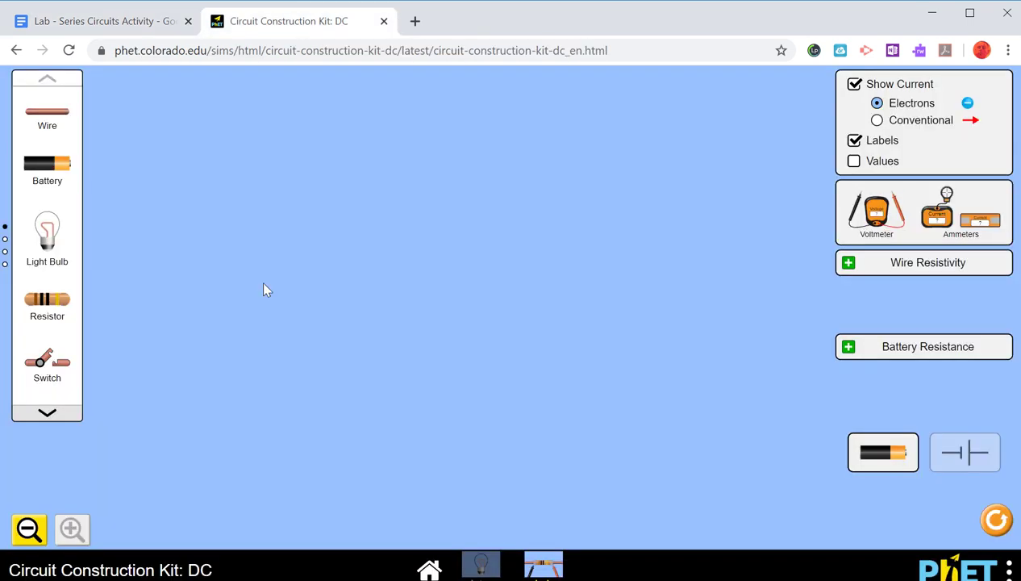
left_click_drag(48, 165, 305, 352)
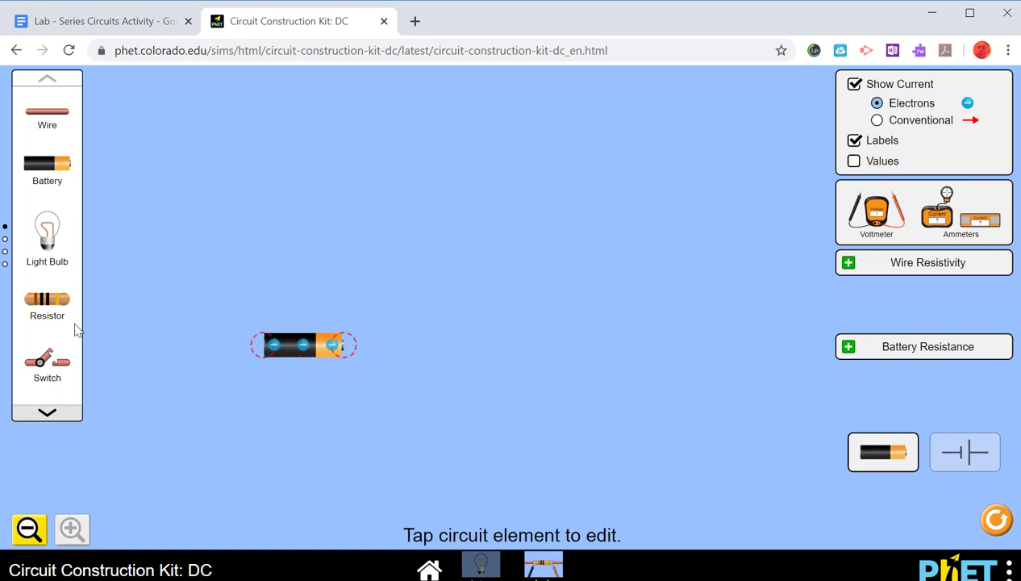
left_click_drag(50, 300, 433, 234)
left_click_drag(49, 300, 567, 239)
left_click_drag(34, 302, 670, 247)
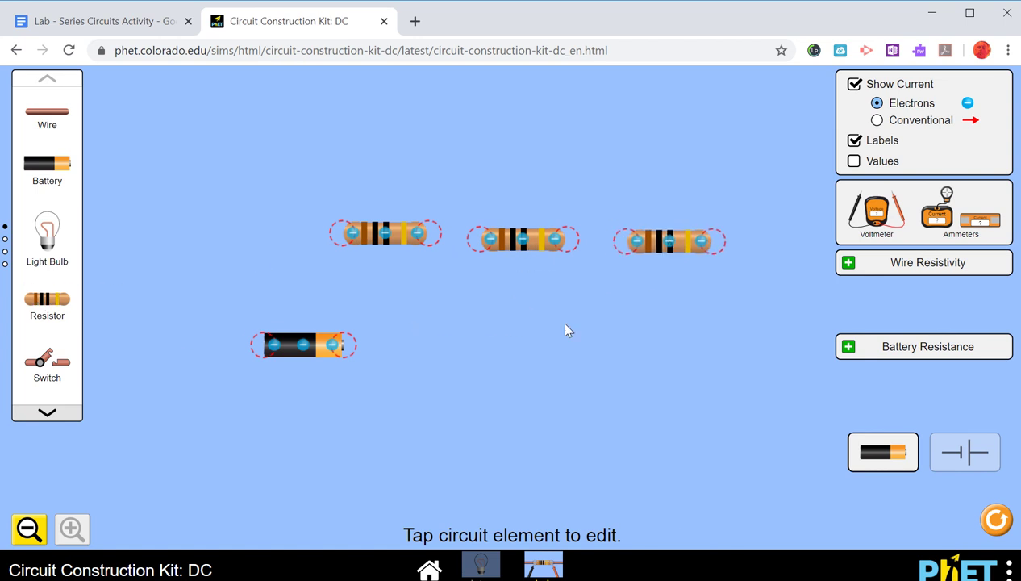
left_click_drag(347, 348, 316, 337)
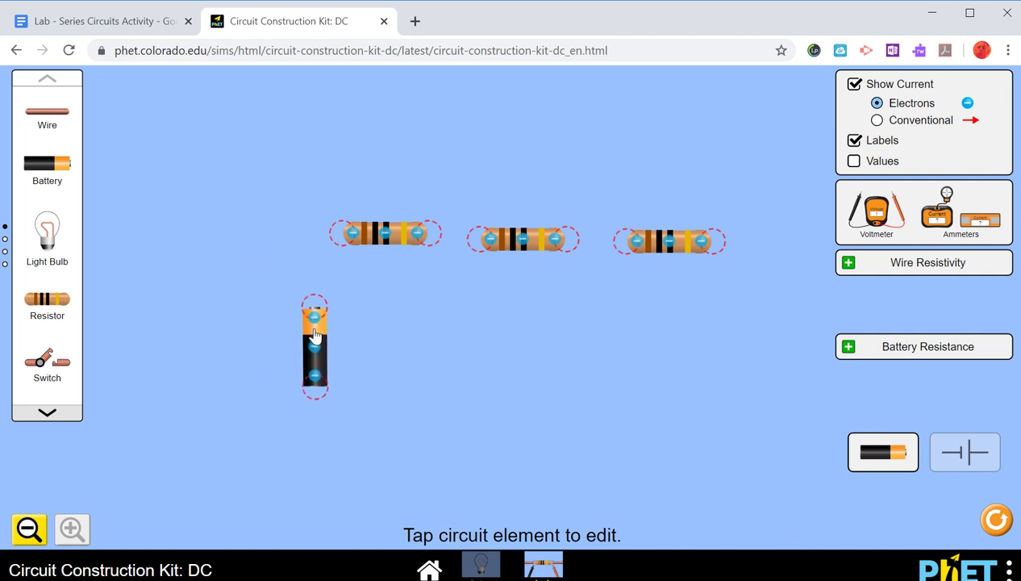
Try a wire on the canvas, remove it, and browse through the component list.
left_click_drag(50, 113, 214, 160)
left_click_drag(216, 153, 46, 120)
left_click(48, 413)
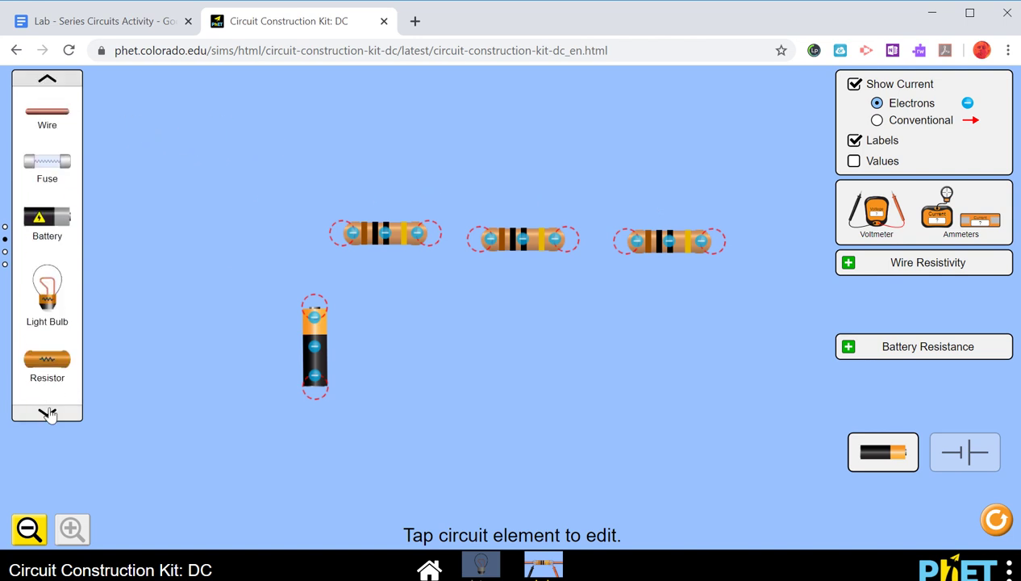
left_click(48, 82)
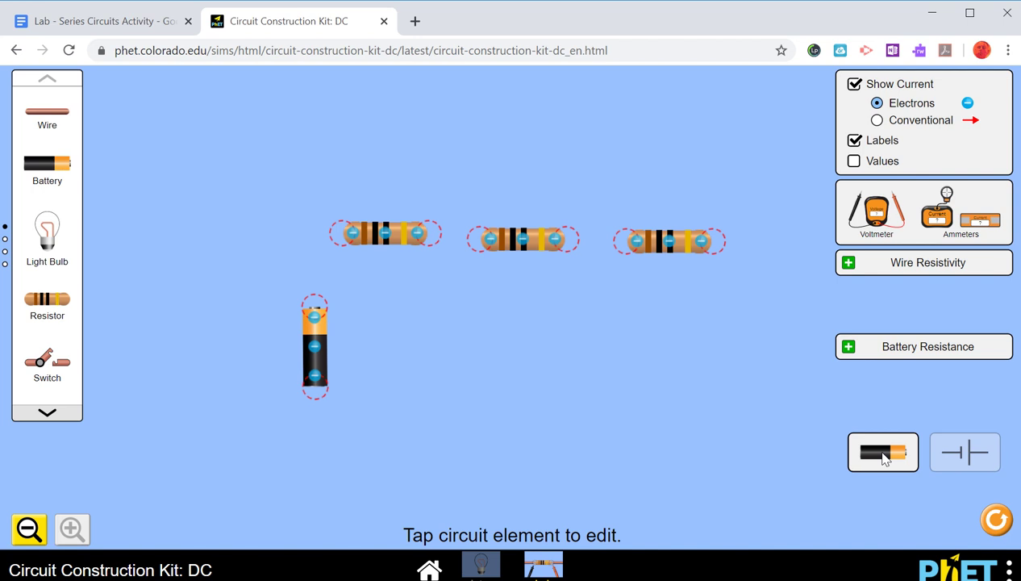
Switch to schematic symbols, set current to Conventional, then turn Show Current off.
left_click(967, 457)
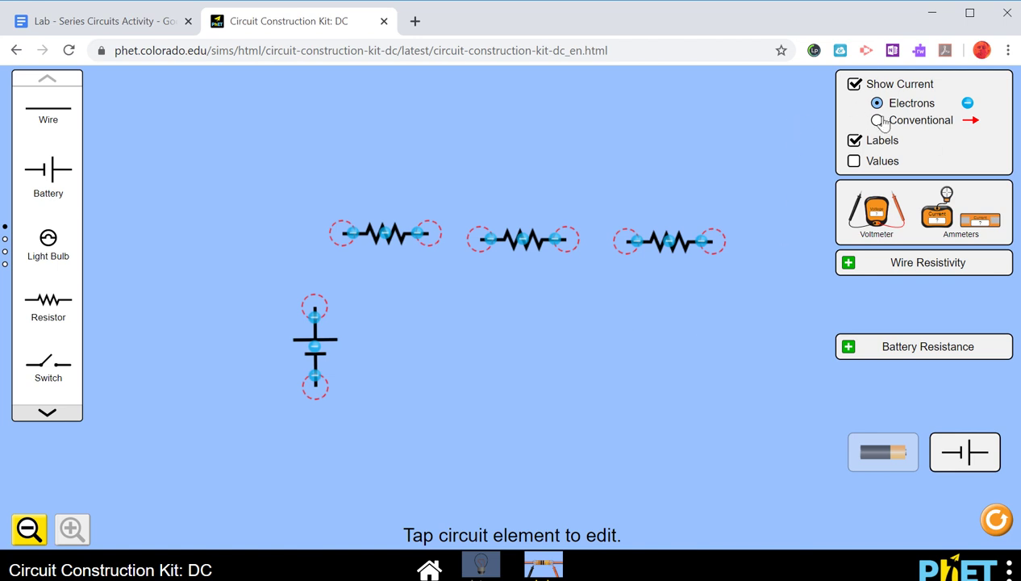
left_click(854, 85)
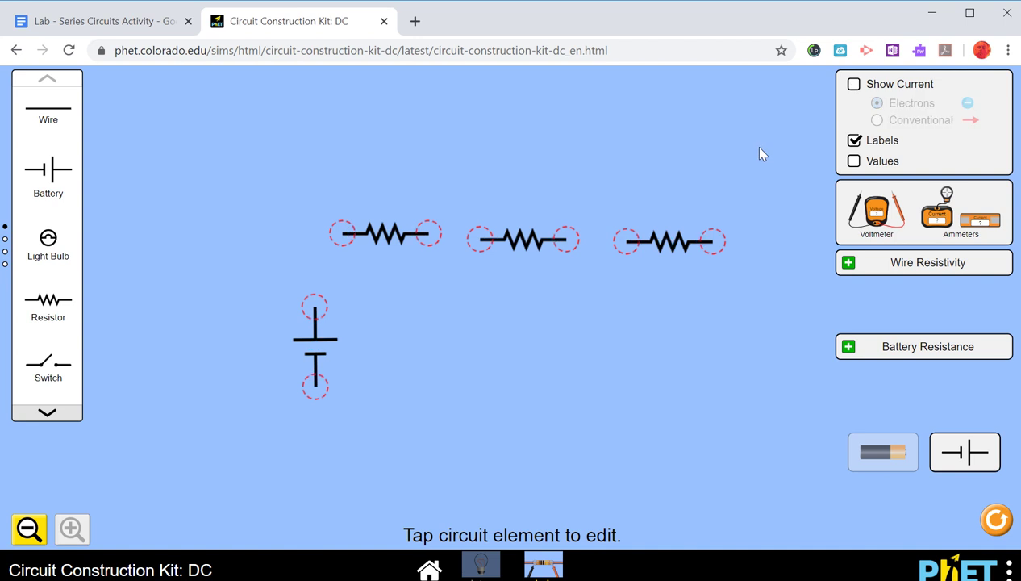
left_click(854, 85)
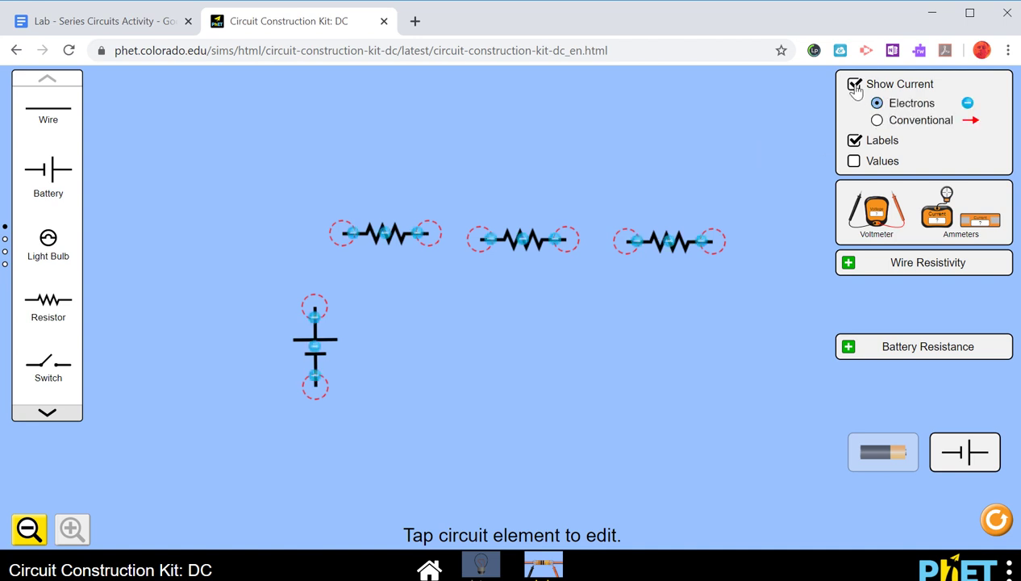
left_click(876, 120)
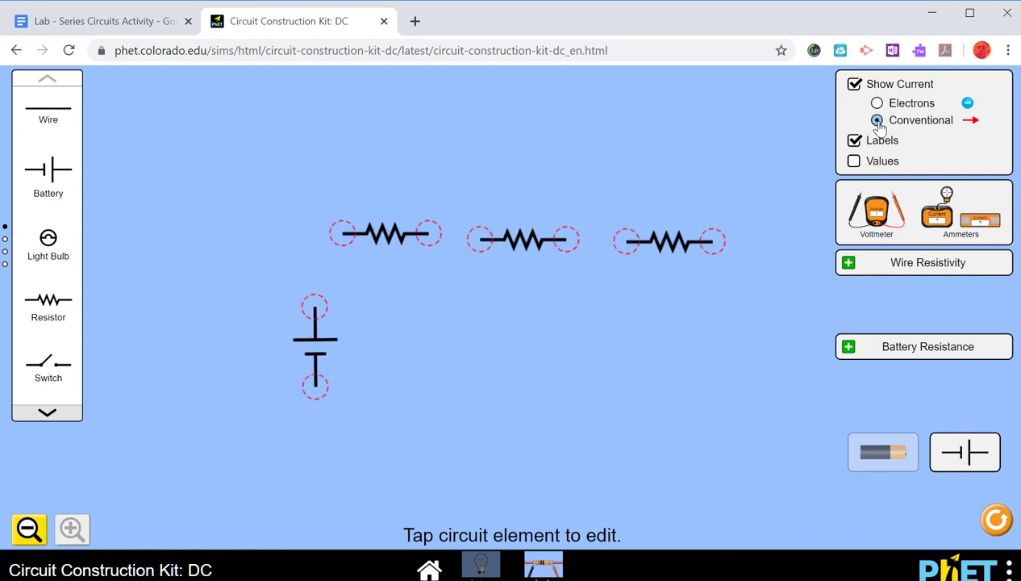
left_click(855, 87)
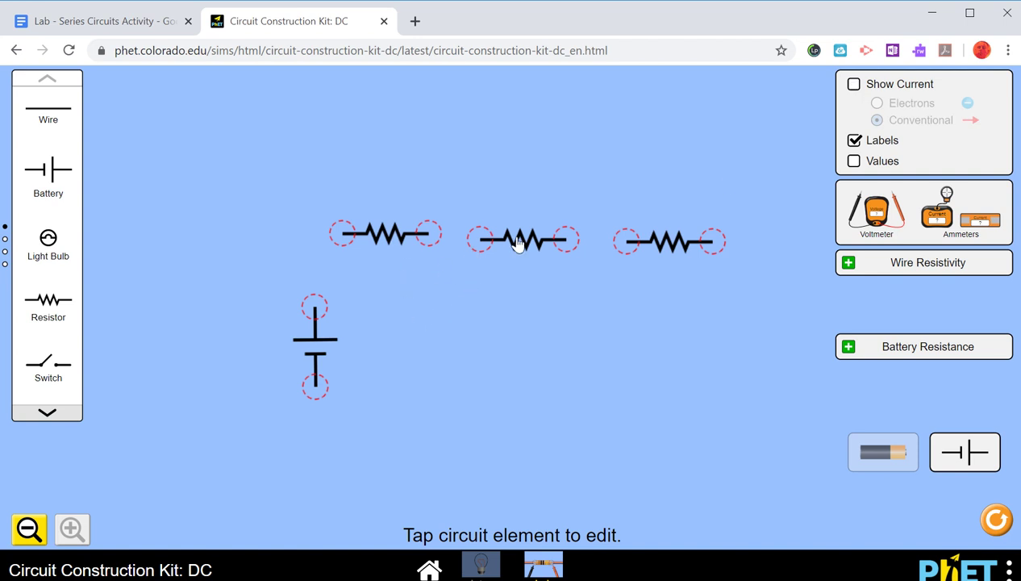
Join the three resistors end to end and move the battery up beside them.
left_click_drag(534, 239, 481, 235)
left_click_drag(659, 252, 556, 240)
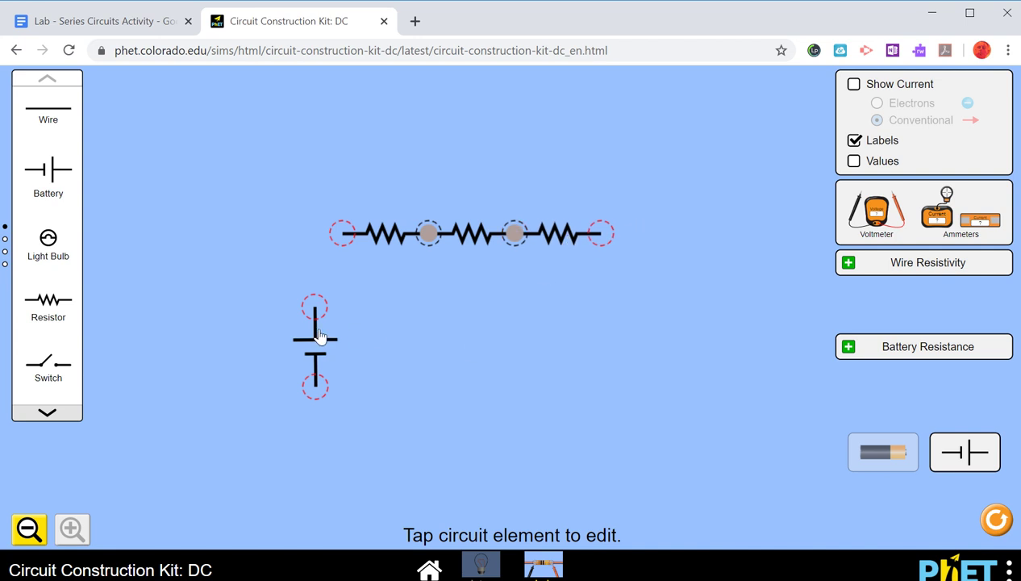
left_click_drag(319, 335, 339, 322)
left_click_drag(322, 345, 329, 346)
Add three wires to close the loop, briefly showing the current flow before hiding it.
left_click_drag(47, 118, 331, 291)
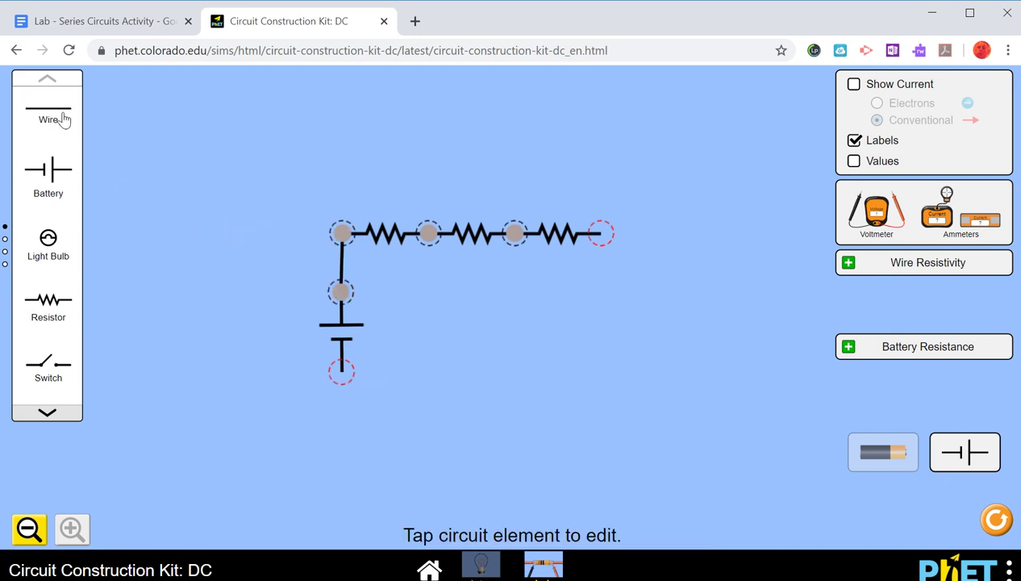
left_click_drag(61, 119, 613, 381)
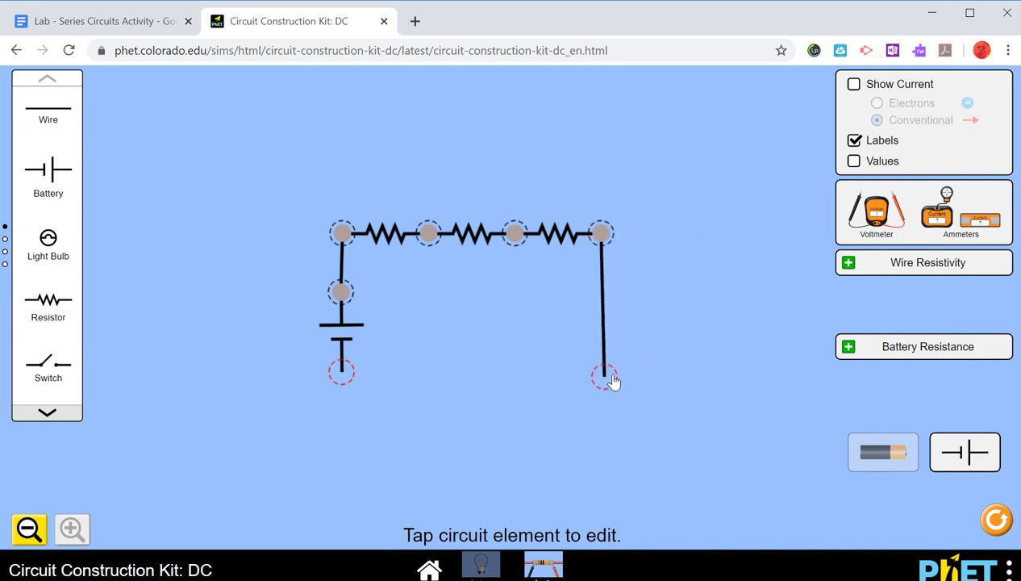
left_click_drag(60, 114, 345, 373)
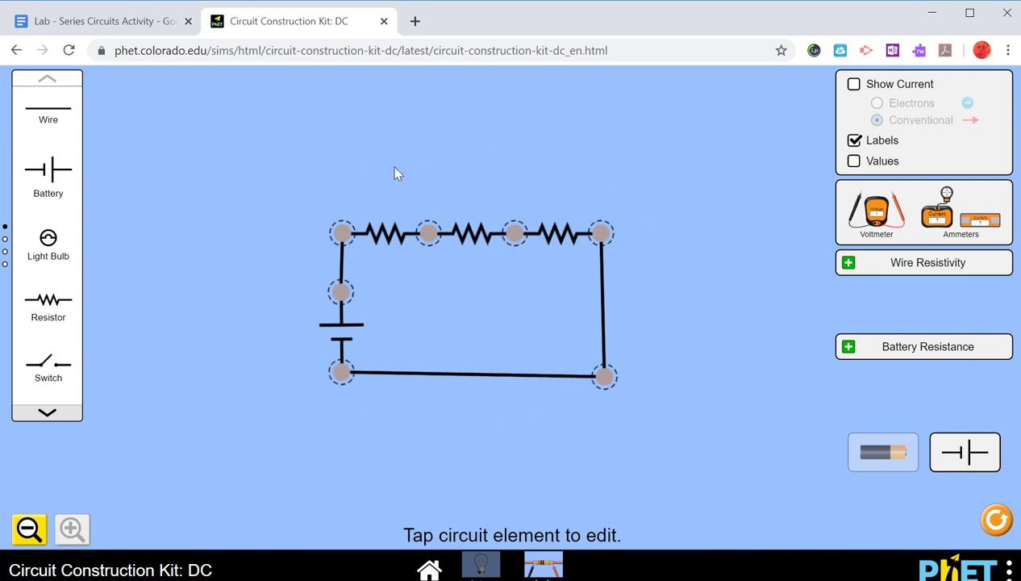
left_click(853, 84)
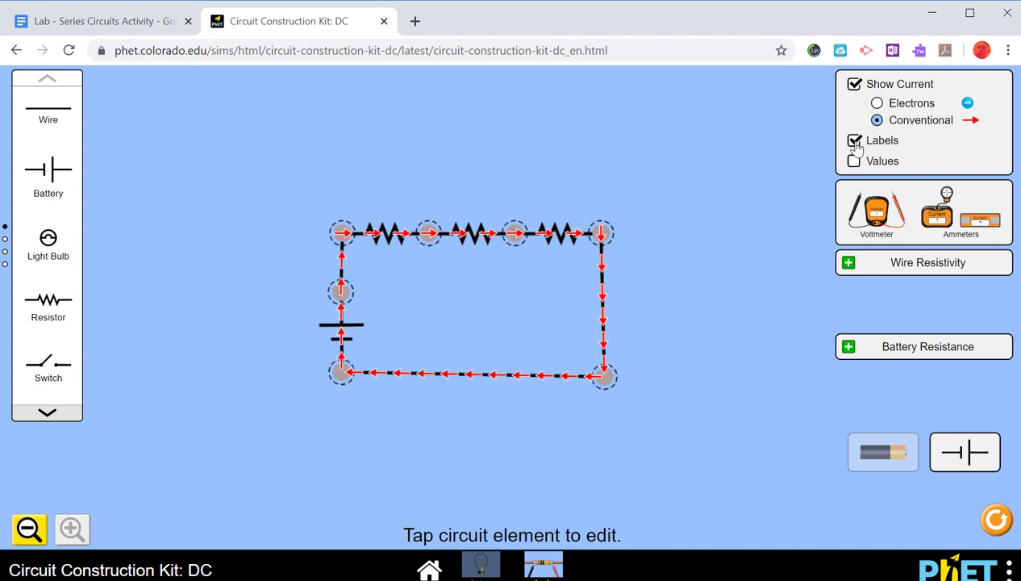
left_click(854, 85)
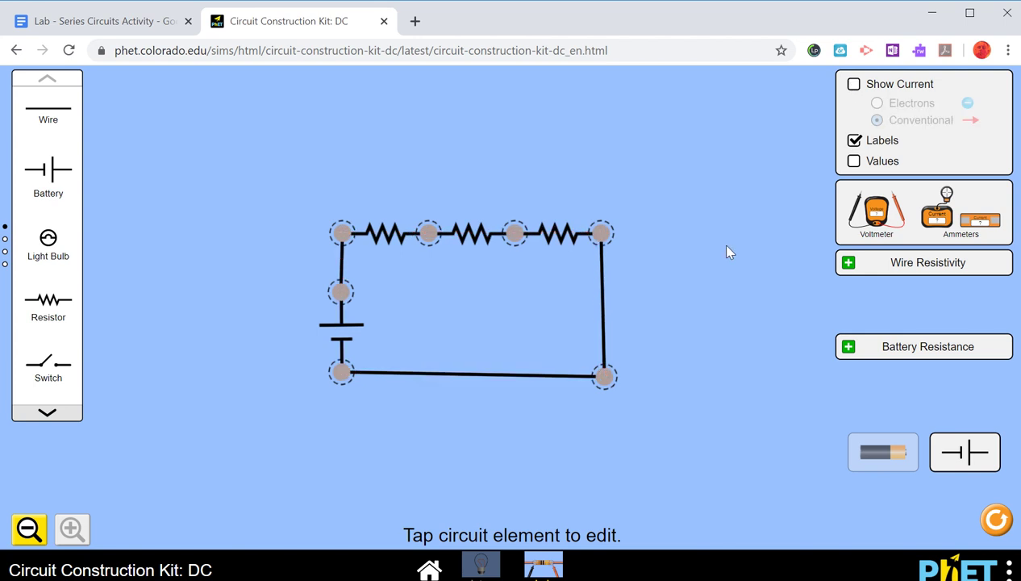
Set the battery to 9.0 volts and bring up the lab sheet's series-circuit diagram.
left_click(128, 23)
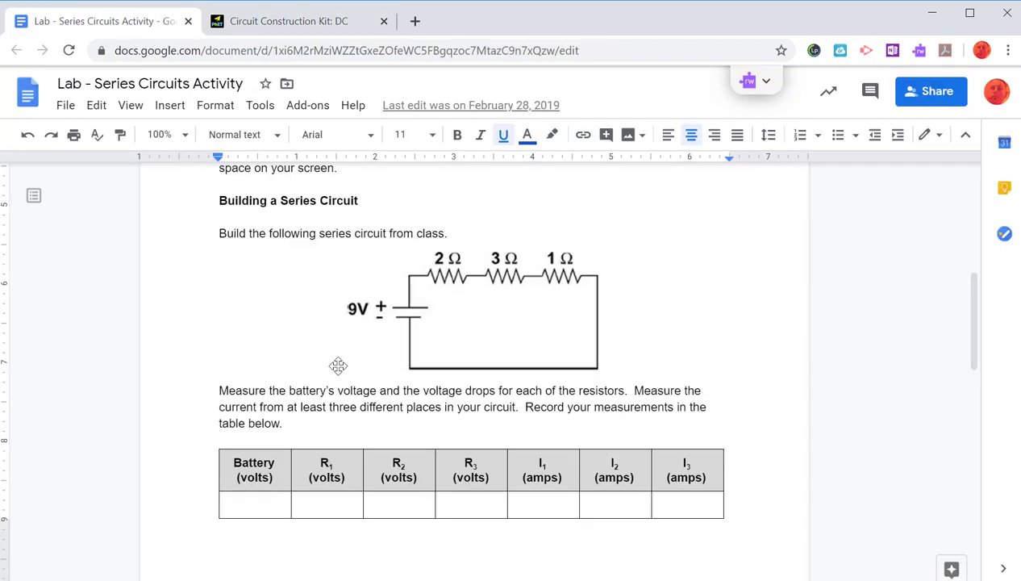
left_click(277, 19)
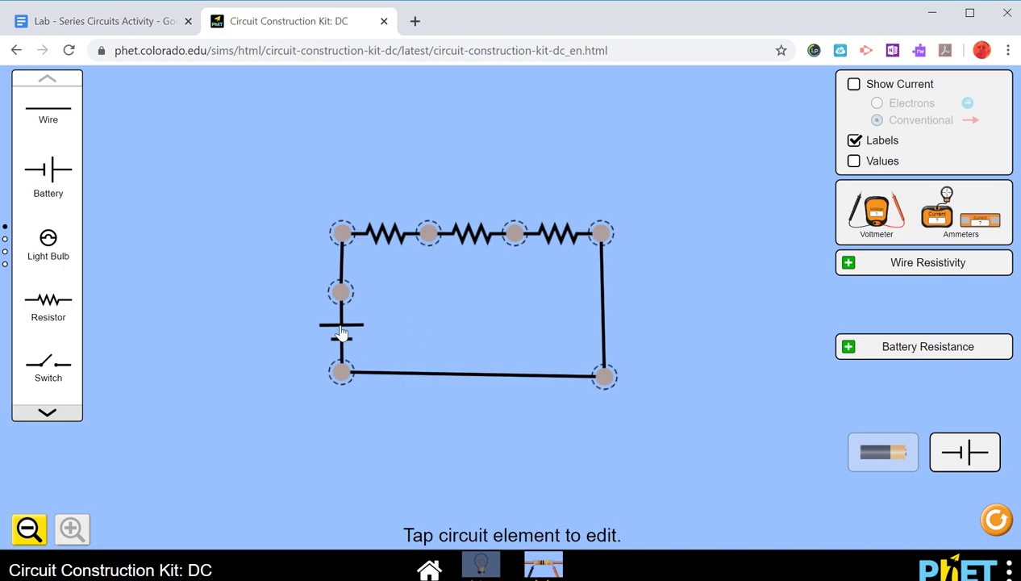
left_click(341, 332)
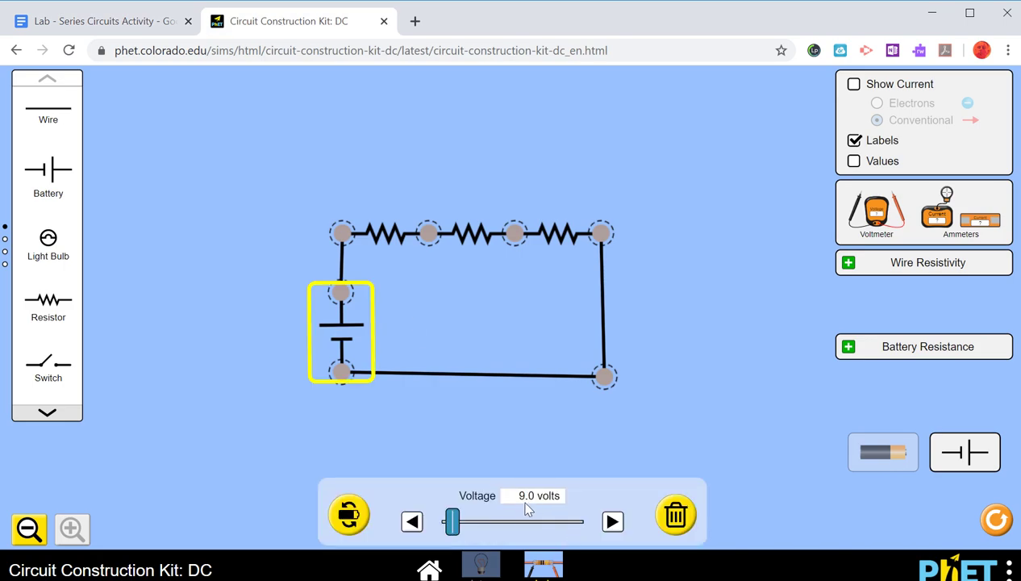
left_click(611, 523)
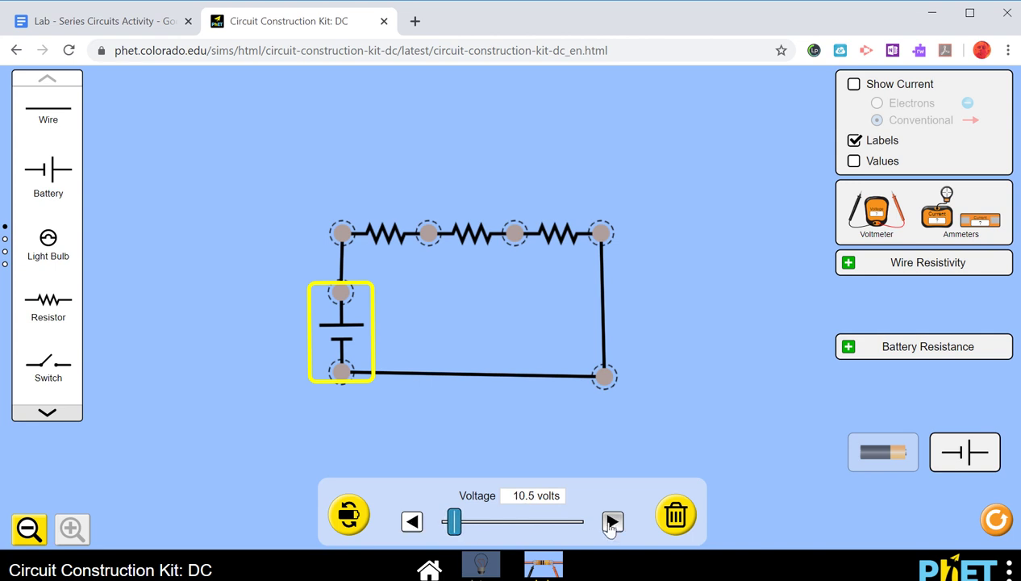
left_click(611, 523)
left_click(413, 522)
left_click(413, 522)
left_click(413, 522)
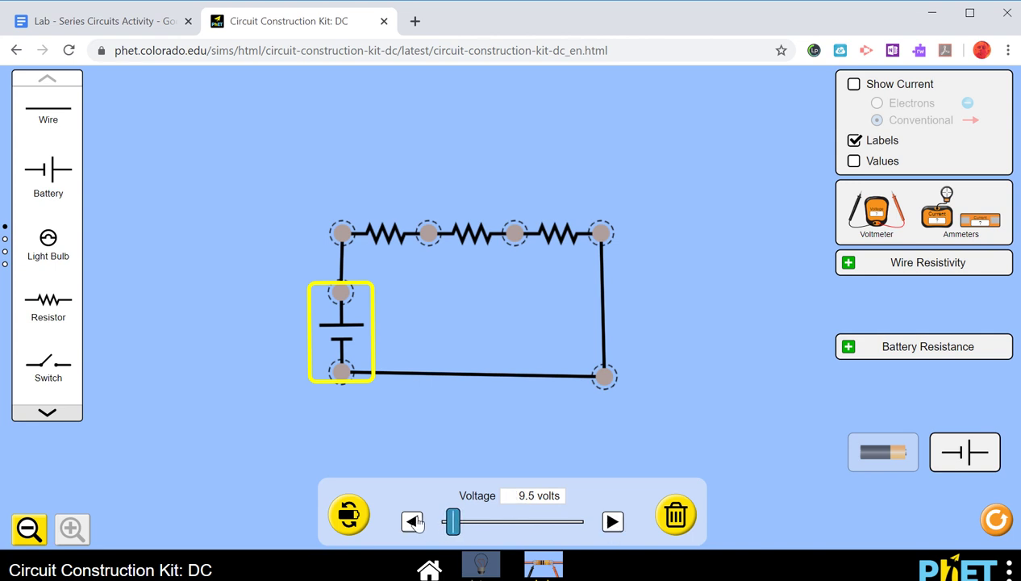
left_click(413, 522)
left_click(371, 419)
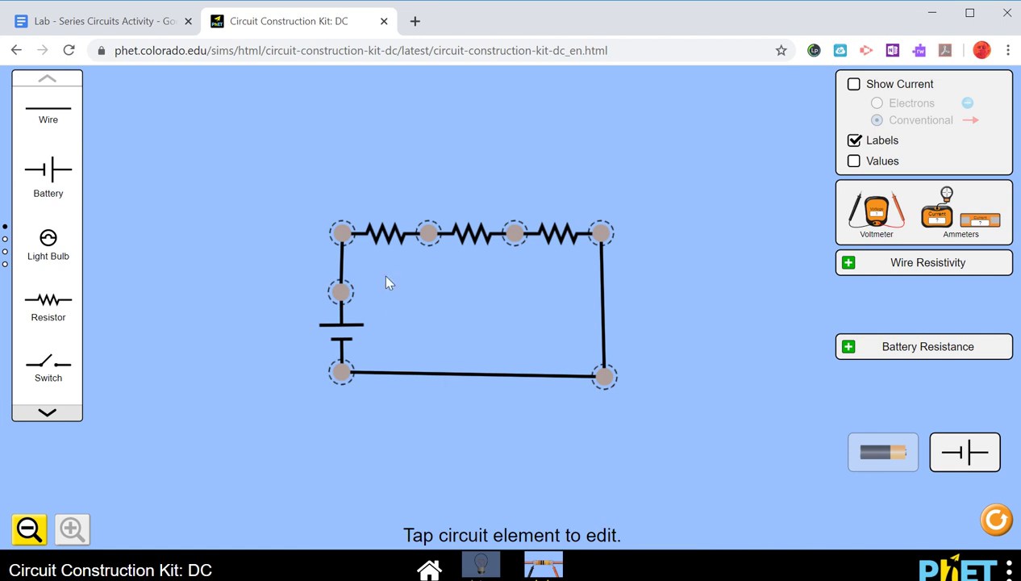
left_click(104, 20)
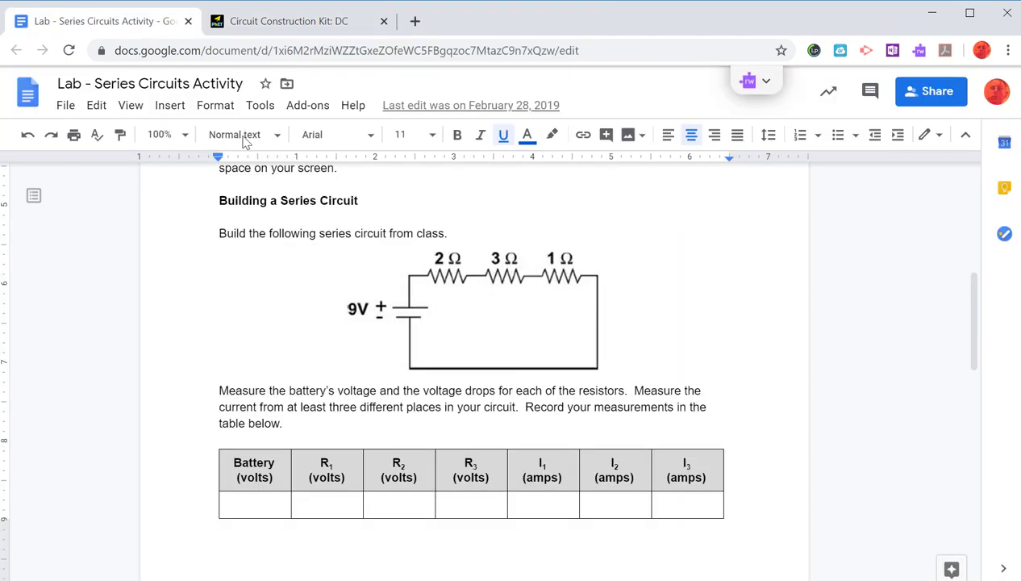
Set the left, middle and right resistors to 2.0, 3.0 and 1.0 ohms.
left_click(266, 29)
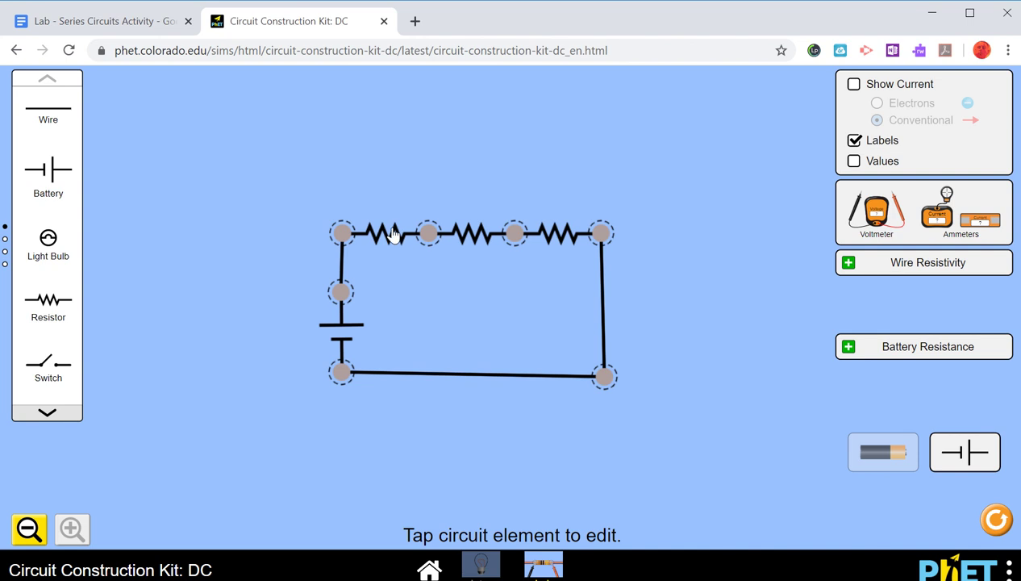
left_click(388, 233)
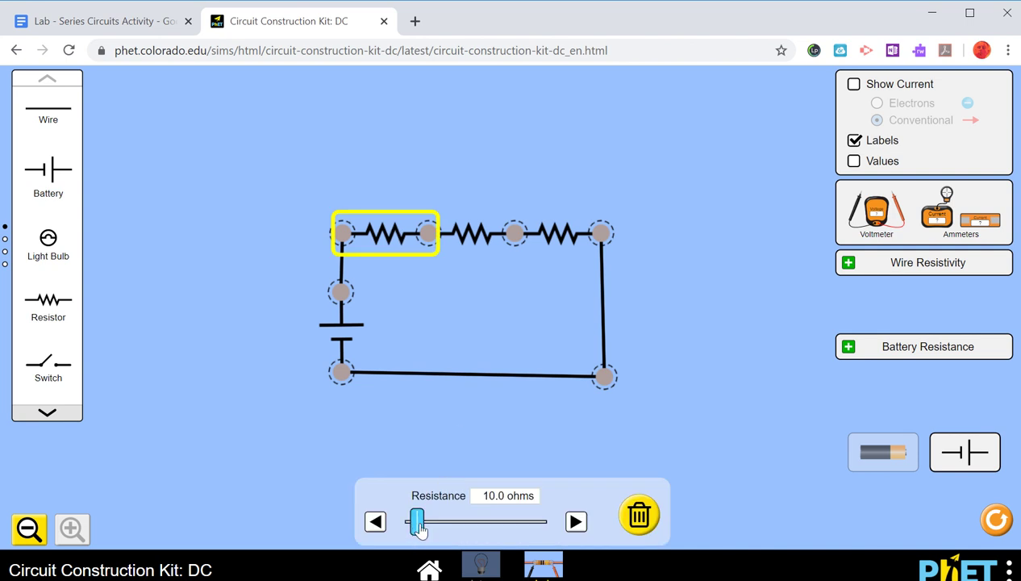
left_click_drag(419, 526, 409, 526)
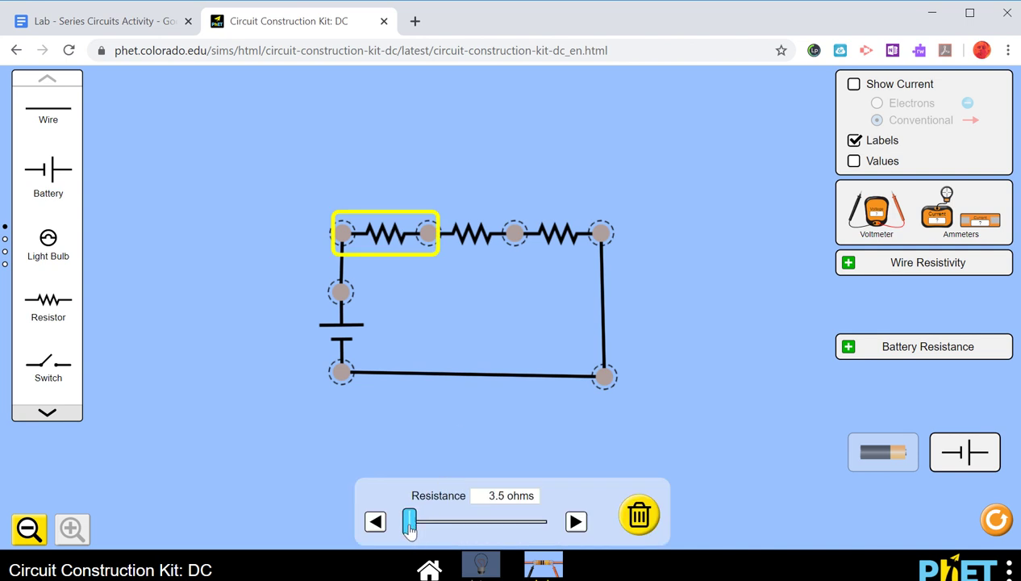
left_click(373, 521)
left_click(373, 522)
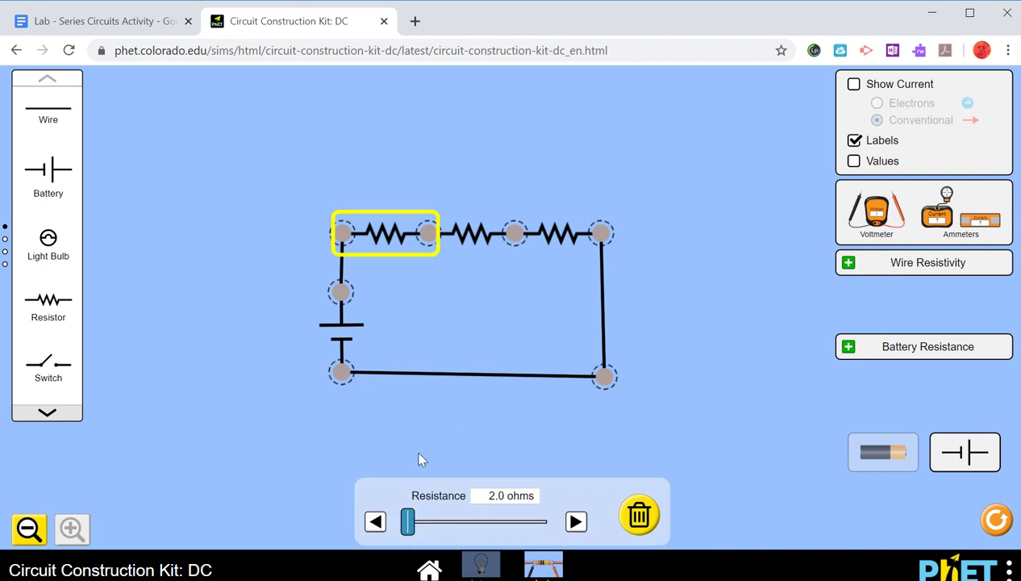
left_click(469, 232)
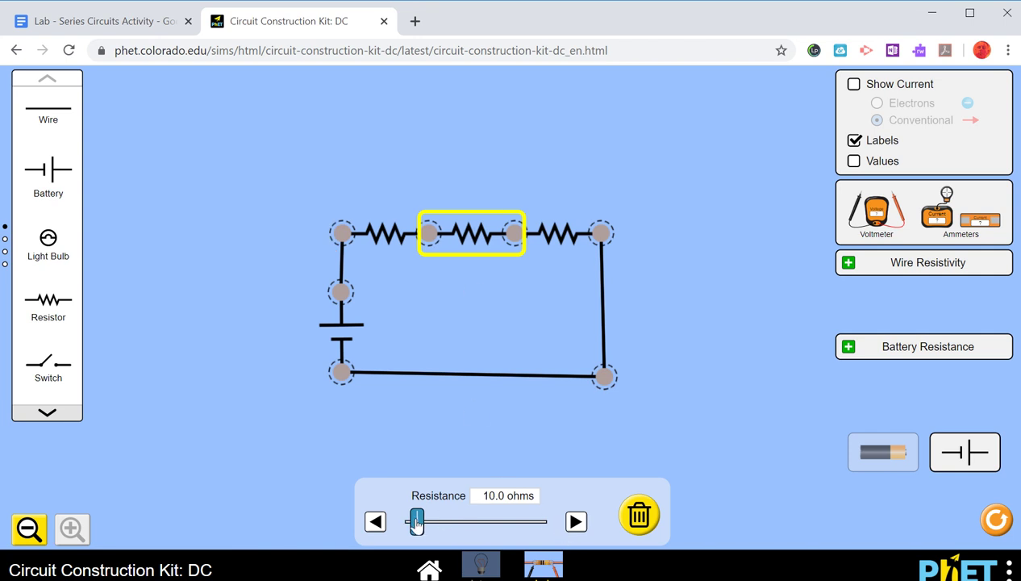
left_click_drag(416, 524, 409, 524)
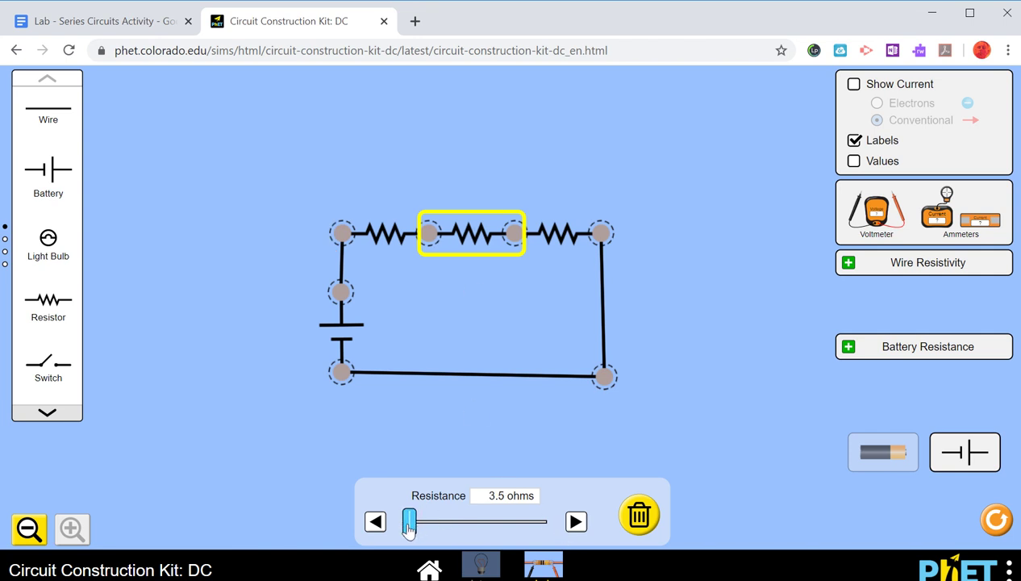
left_click(548, 234)
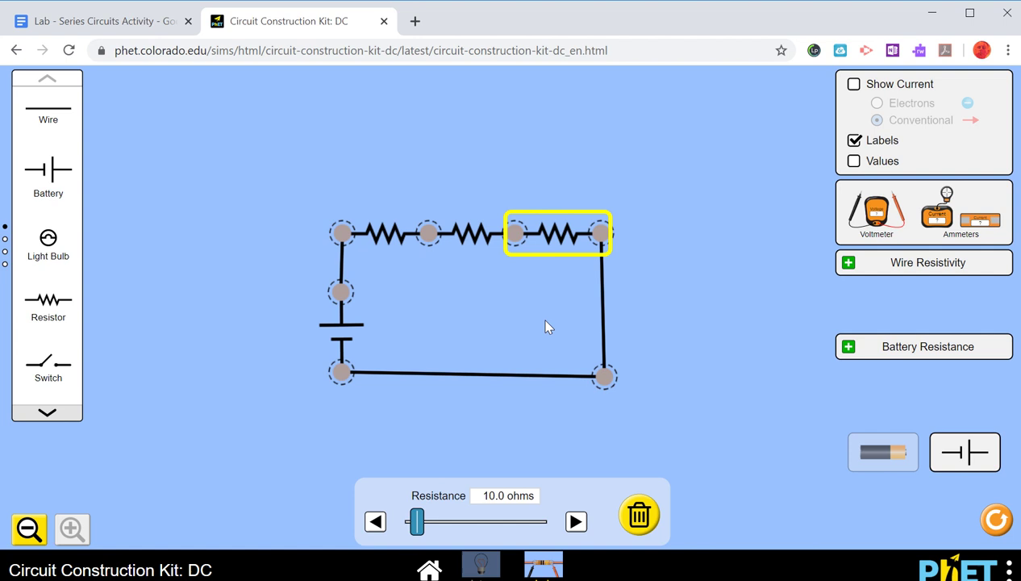
left_click_drag(417, 524, 407, 524)
left_click(575, 522)
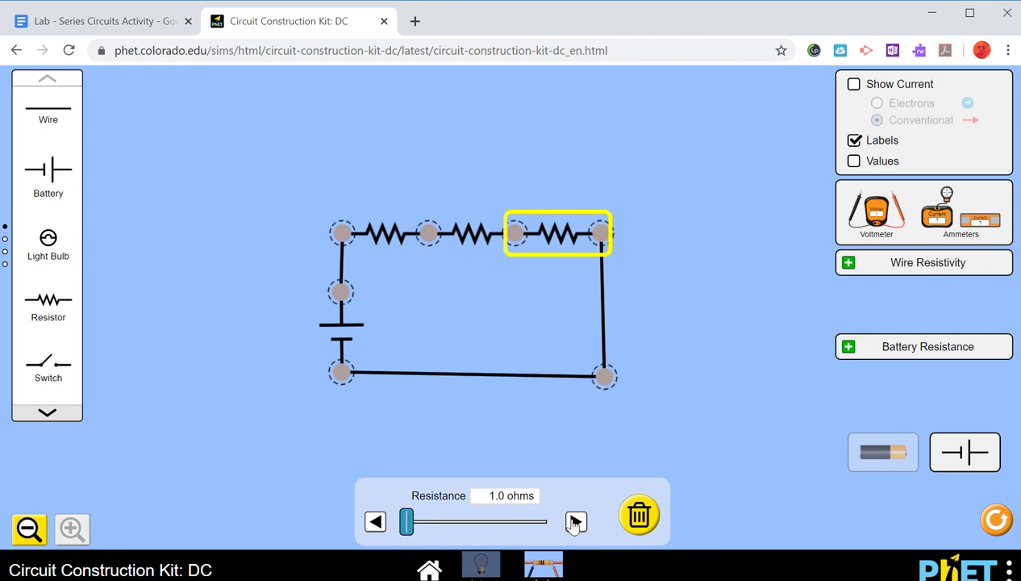
left_click(298, 424)
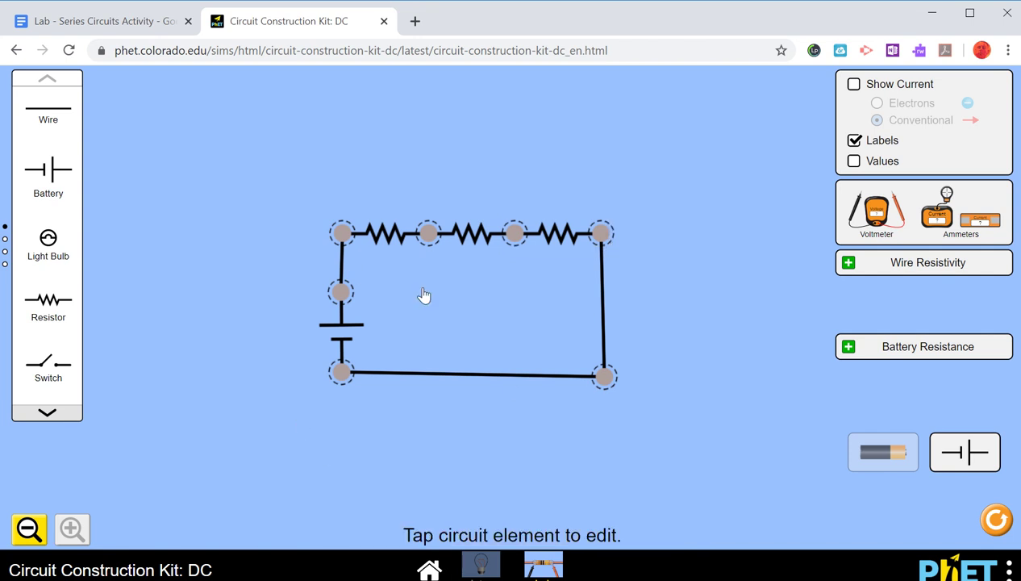
Compare with the lab diagram, confirming the 9.0 V battery and the 2, 3, 1 ohm resistors.
left_click(125, 23)
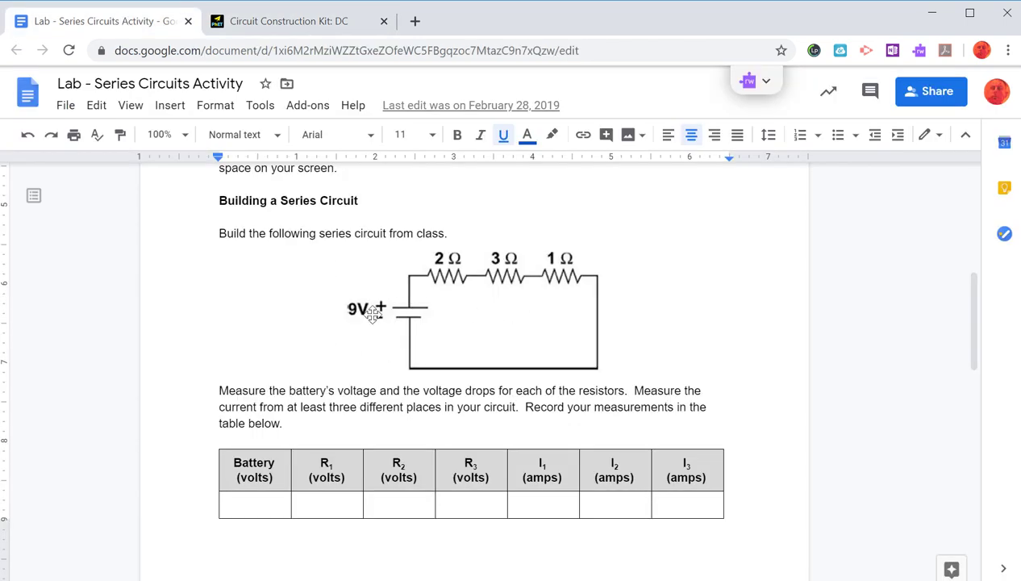
left_click(291, 32)
left_click(351, 333)
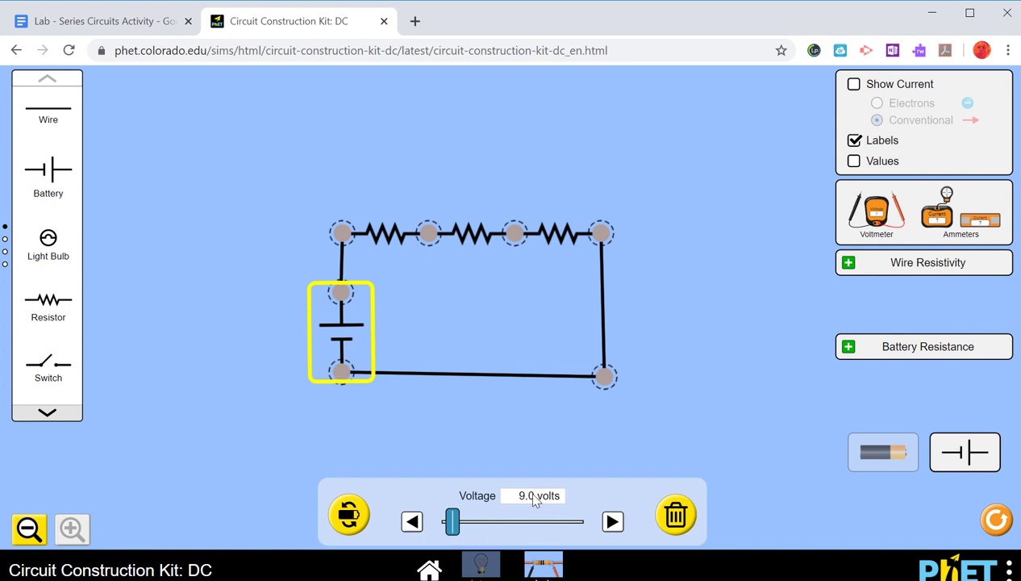
left_click(387, 235)
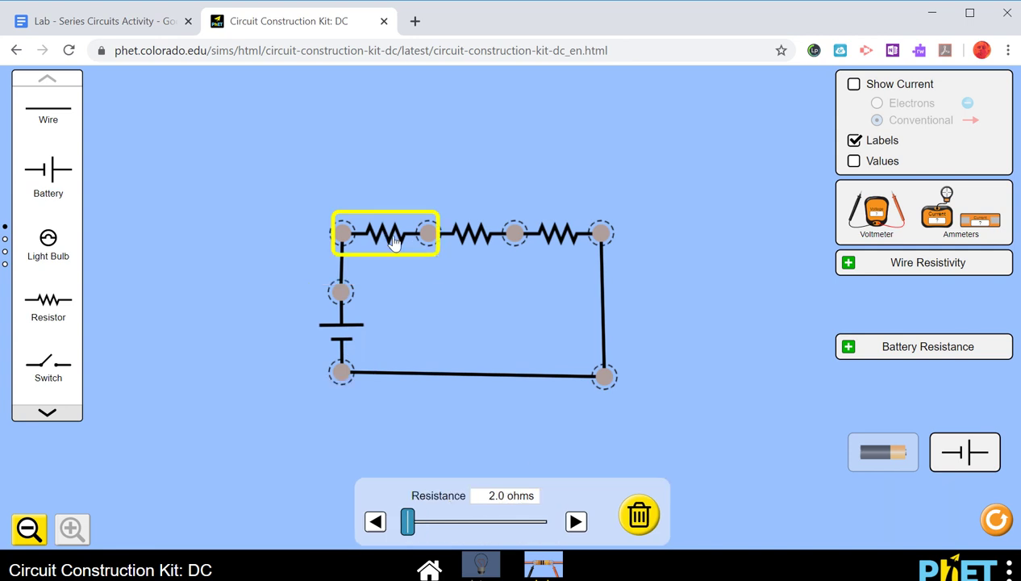
left_click(472, 236)
left_click(547, 235)
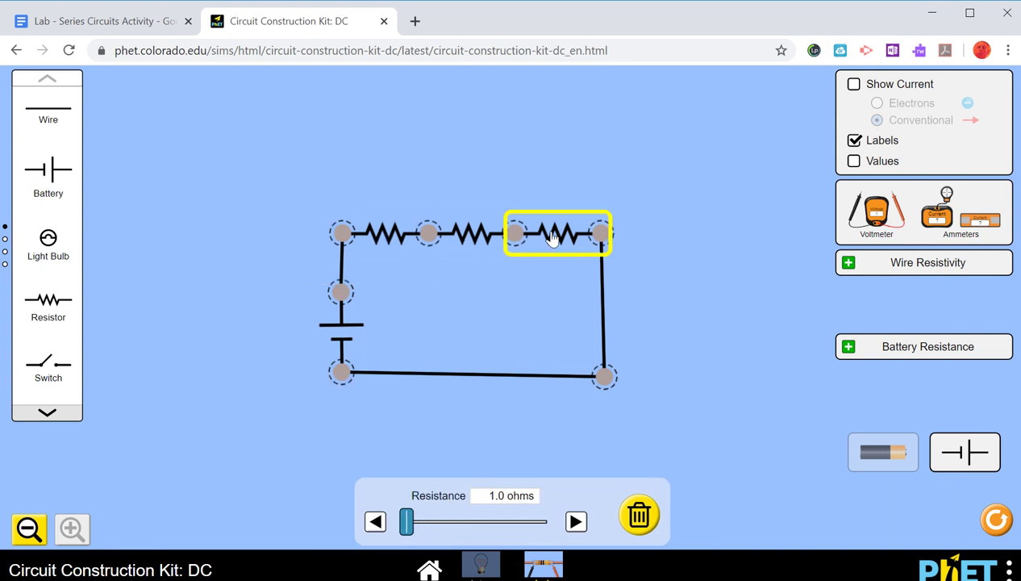
left_click(665, 264)
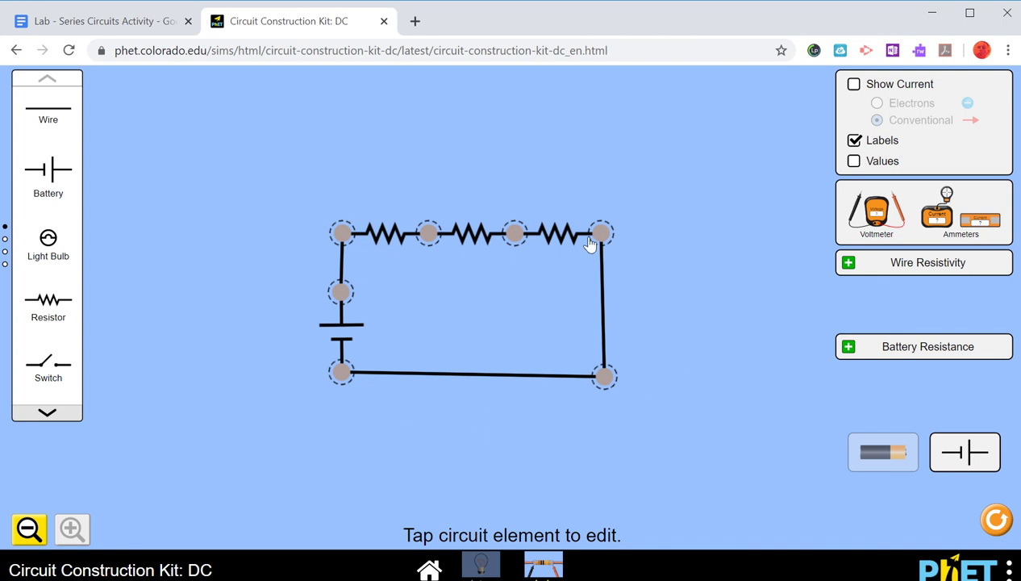
Cut the battery's bottom terminal loose, shift the battery right, and reconnect the bottom wire.
left_click(342, 377)
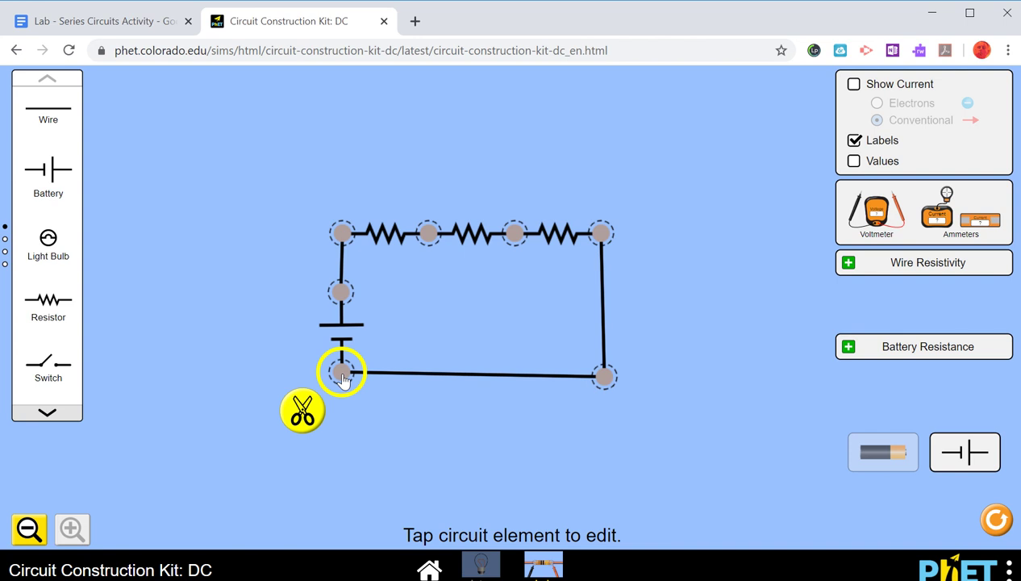
left_click(301, 415)
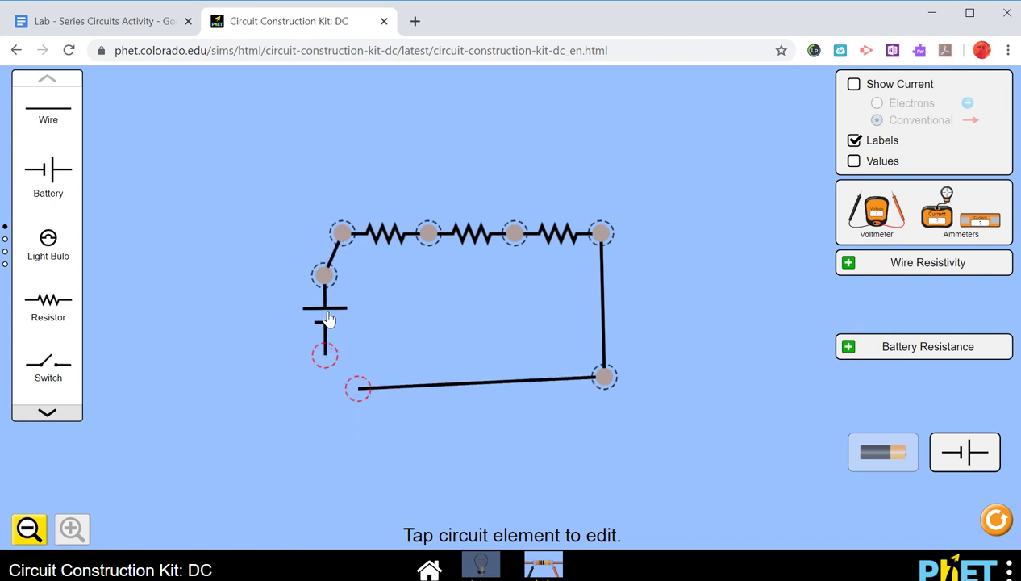
left_click_drag(326, 321, 347, 322)
mouse_move(362, 397)
left_mouse_down()
mouse_move(355, 371)
mouse_move(349, 384)
left_mouse_up()
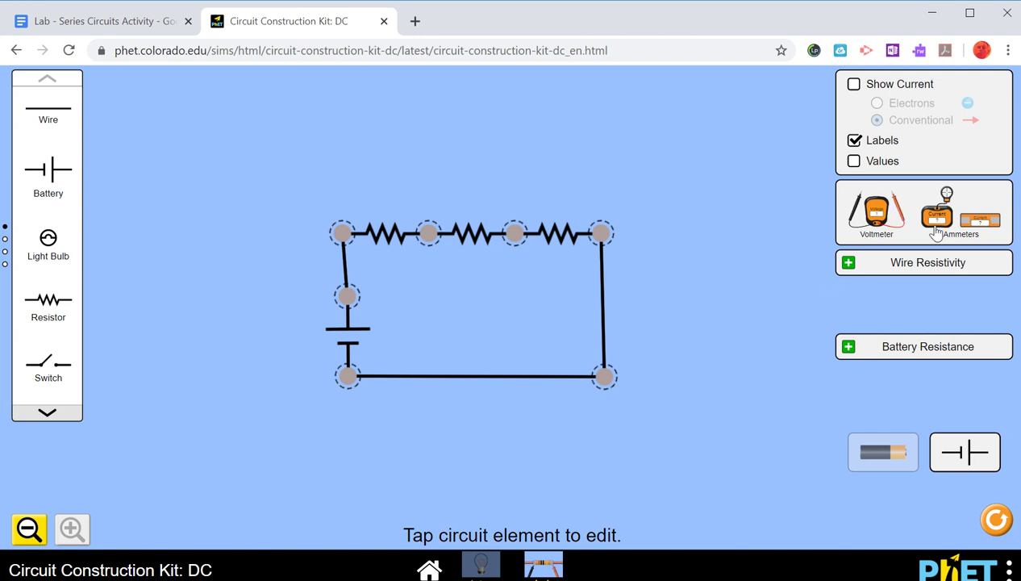
left_click_drag(940, 222, 733, 308)
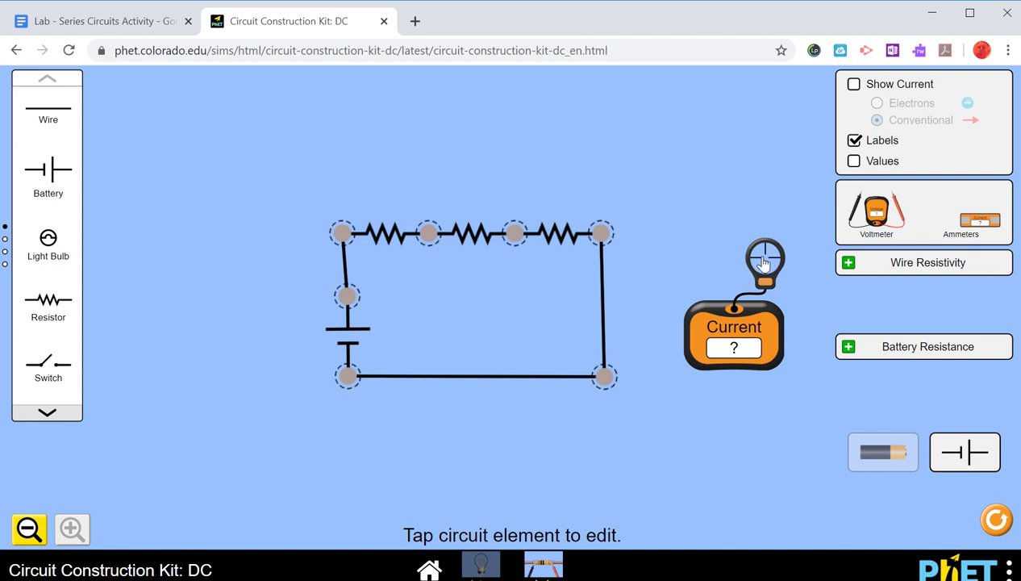
left_click_drag(750, 265, 439, 377)
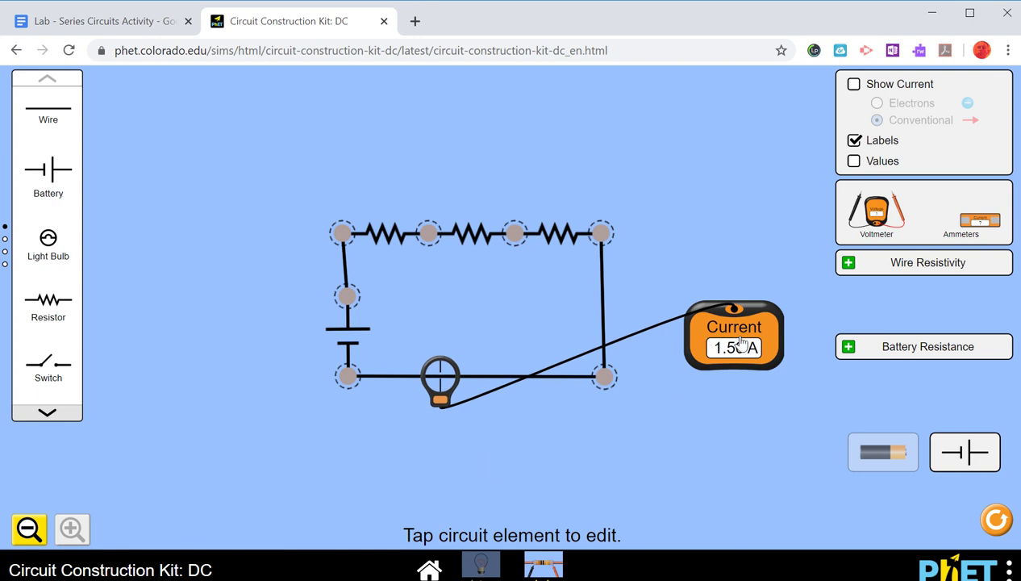
left_click_drag(725, 345, 207, 278)
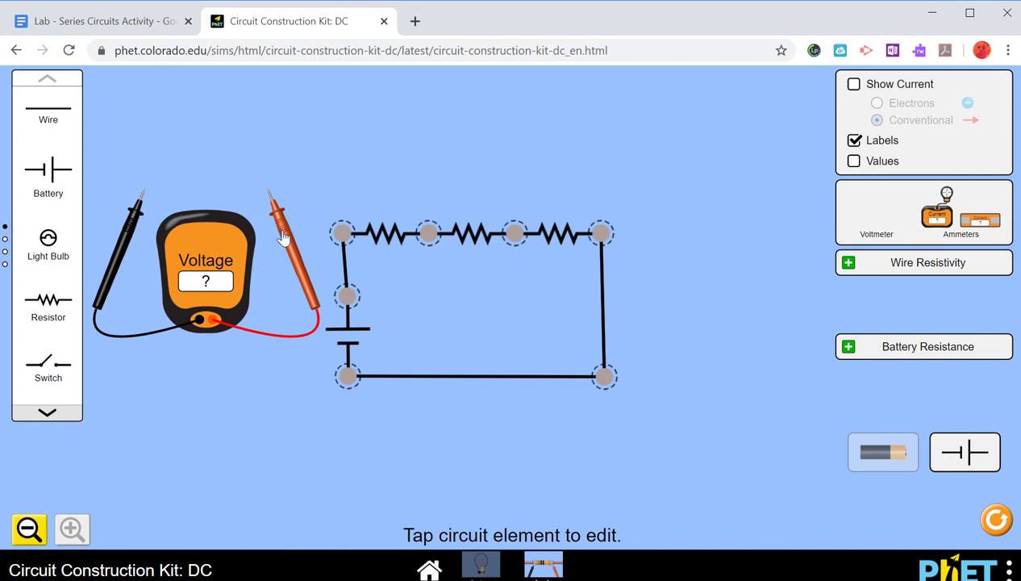
Measure the battery voltage with the voltmeter, red probe on the upper terminal.
left_click_drag(288, 234, 363, 417)
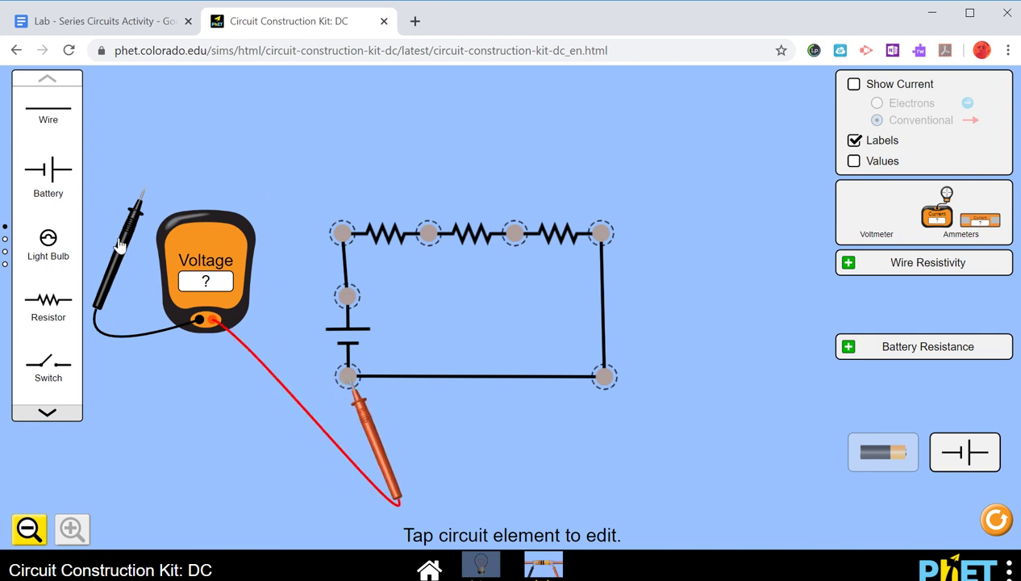
left_click_drag(114, 244, 319, 353)
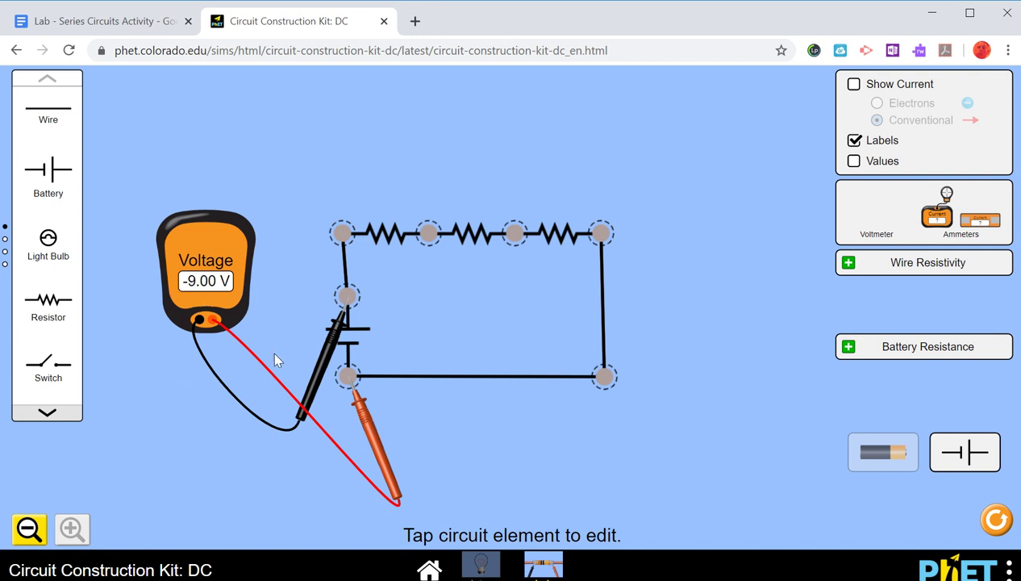
left_click_drag(317, 360, 277, 372)
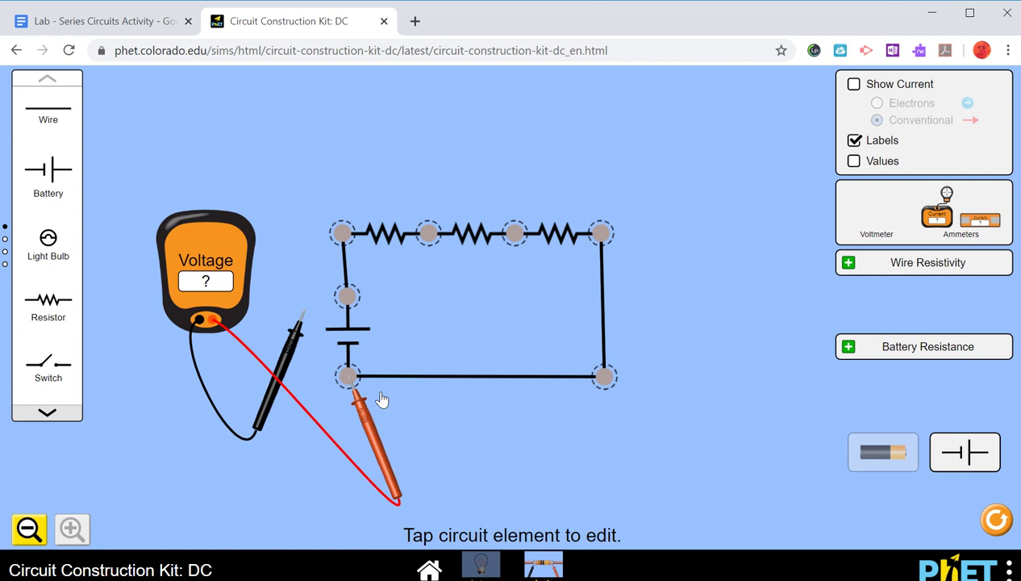
left_click_drag(381, 401, 373, 342)
left_click_drag(276, 383, 319, 453)
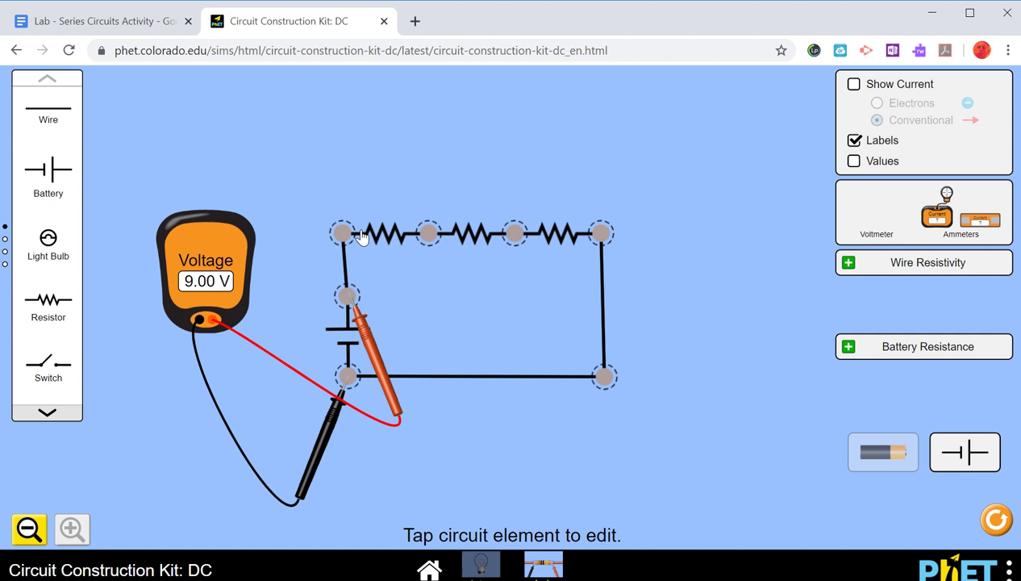
Measure the voltage across the 2-ohm and middle resistors, then put the voltmeter away.
left_click_drag(370, 350, 452, 289)
left_click_drag(339, 406, 334, 257)
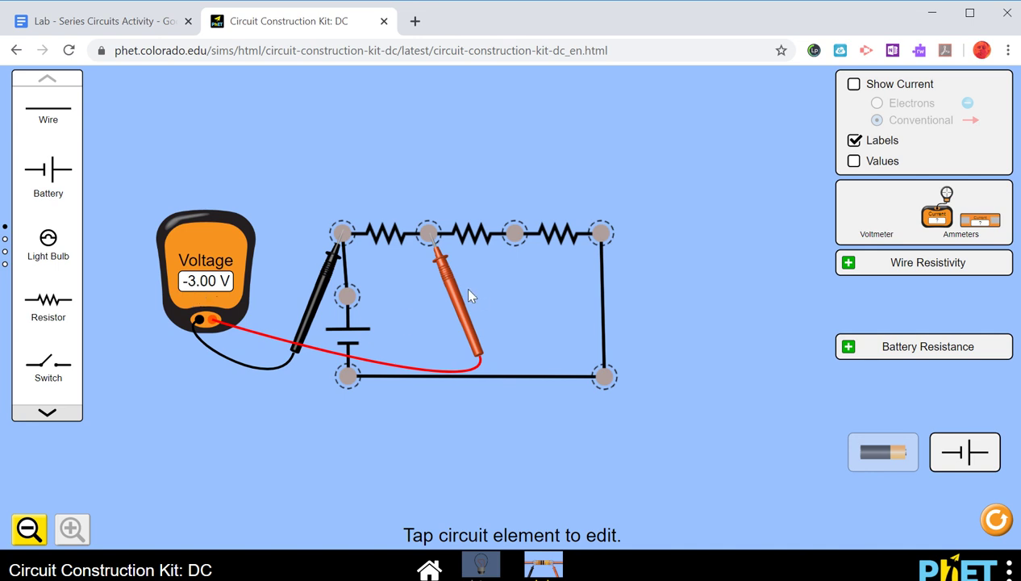
left_click_drag(461, 295, 546, 300)
left_click_drag(323, 282, 400, 282)
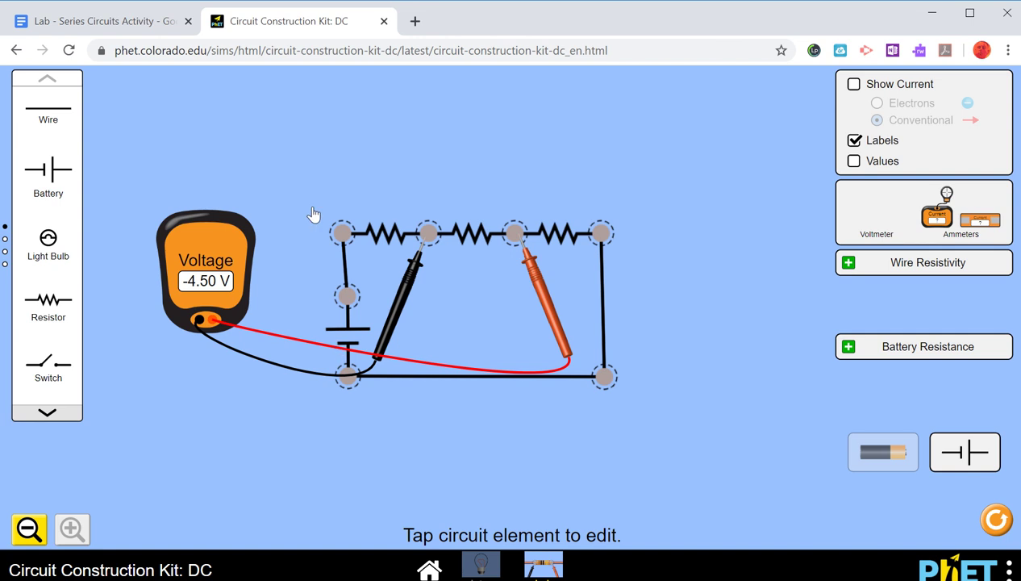
left_click_drag(227, 265, 883, 211)
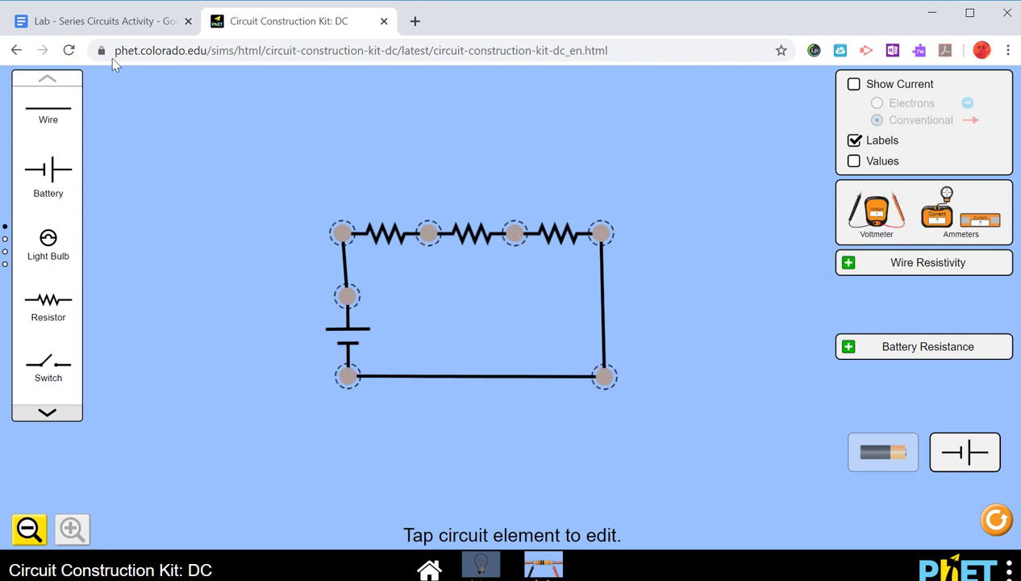
left_click(93, 21)
scroll(266, 394, "down", 2)
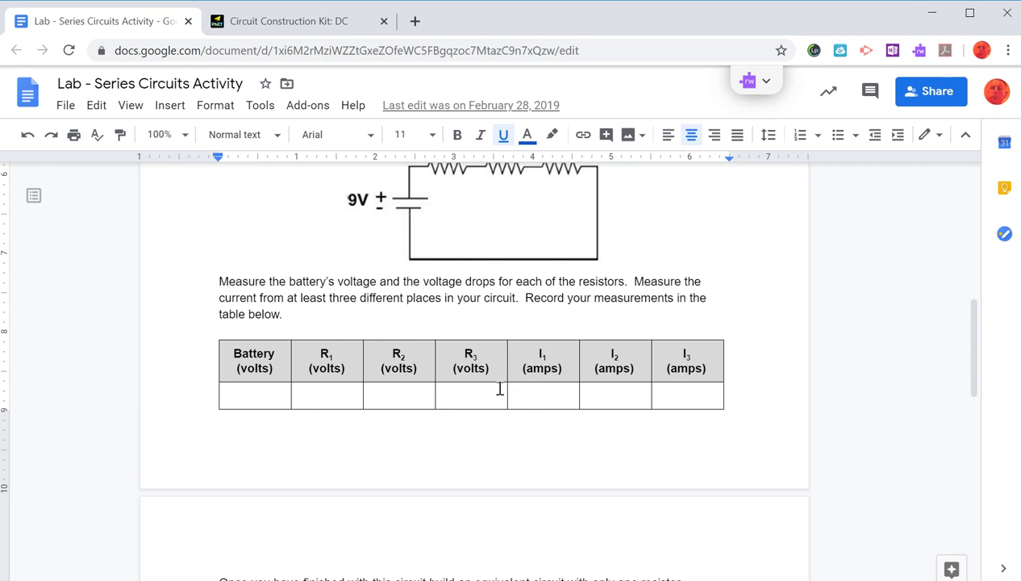
scroll(499, 389, "up", 1)
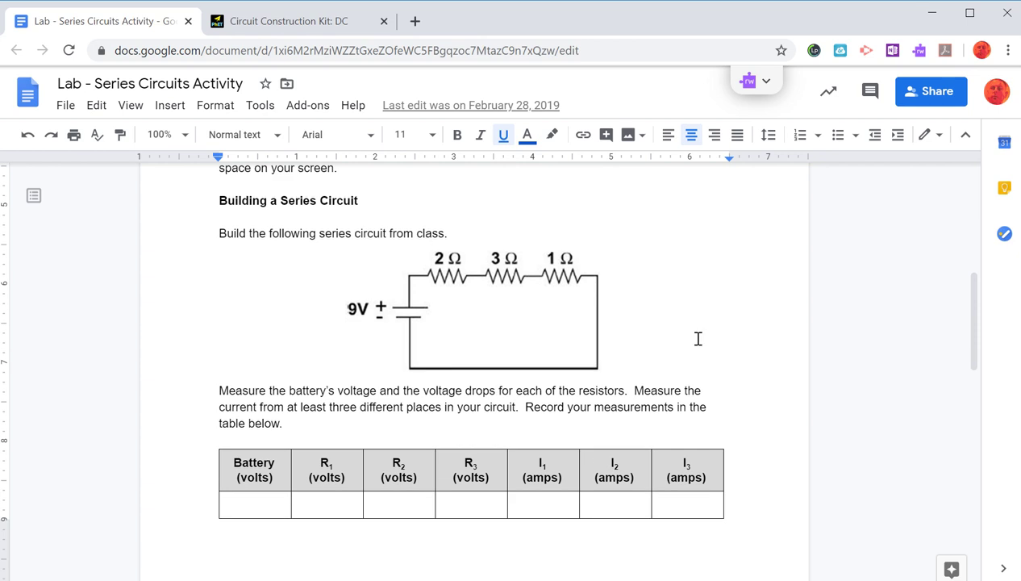
scroll(734, 316, "down", 4)
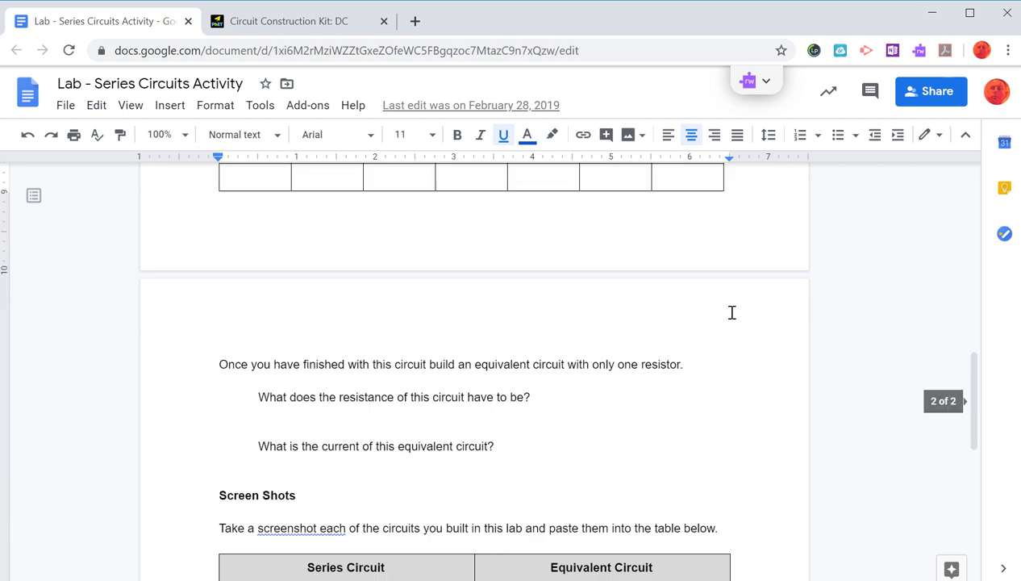
scroll(732, 312, "up", 4)
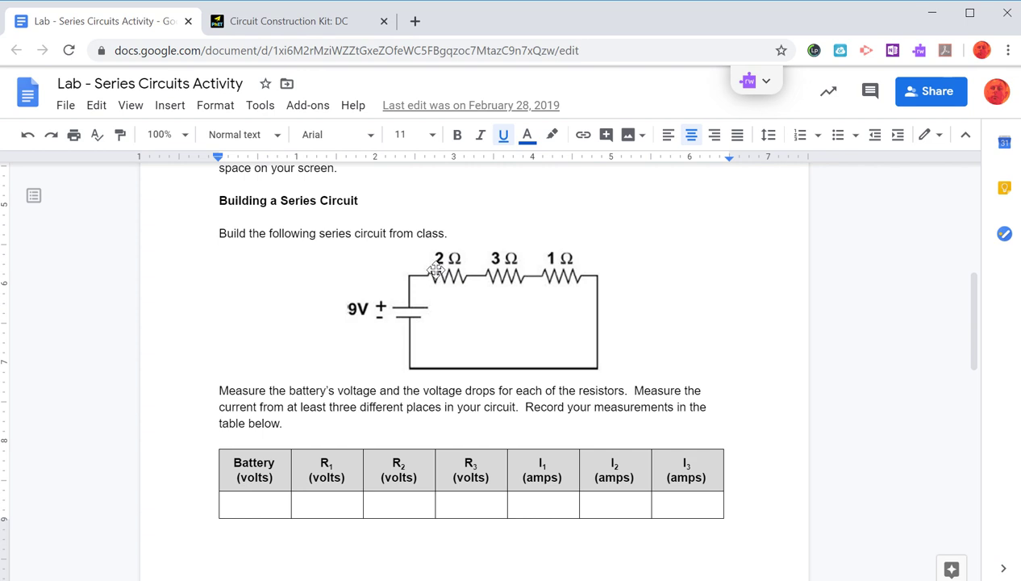
left_click(311, 30)
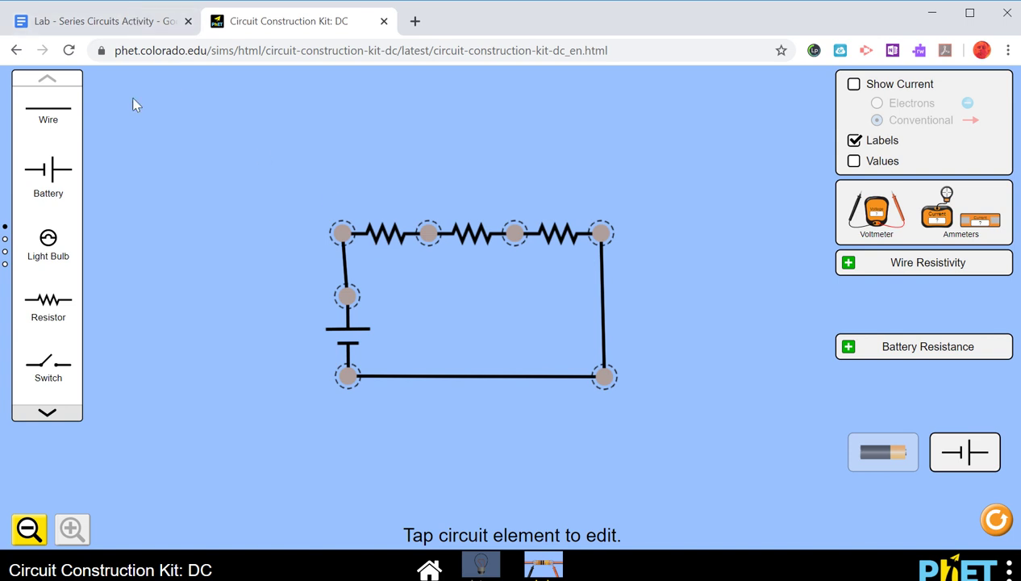
left_click(137, 25)
scroll(381, 307, "down", 5)
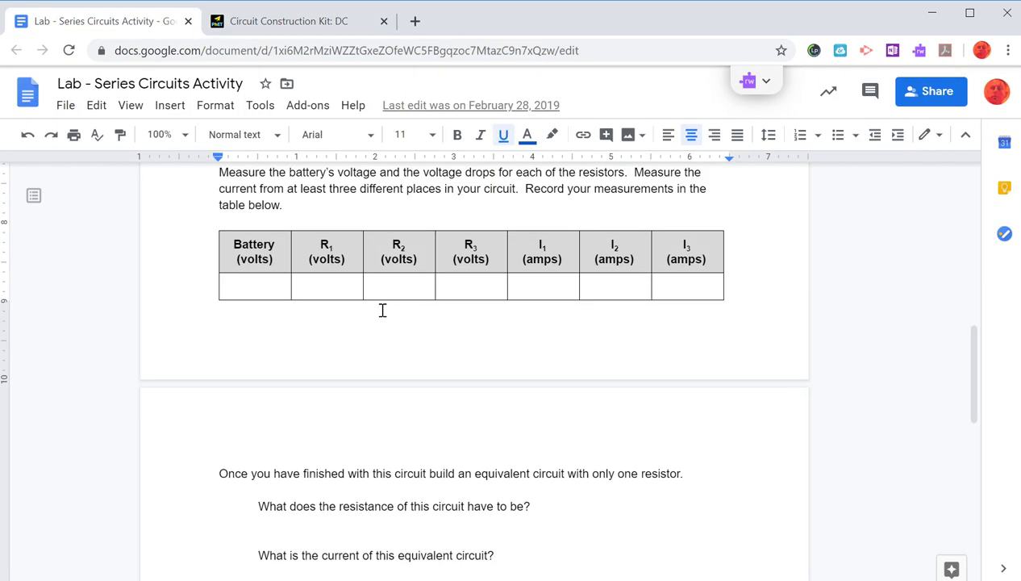
scroll(381, 307, "down", 5)
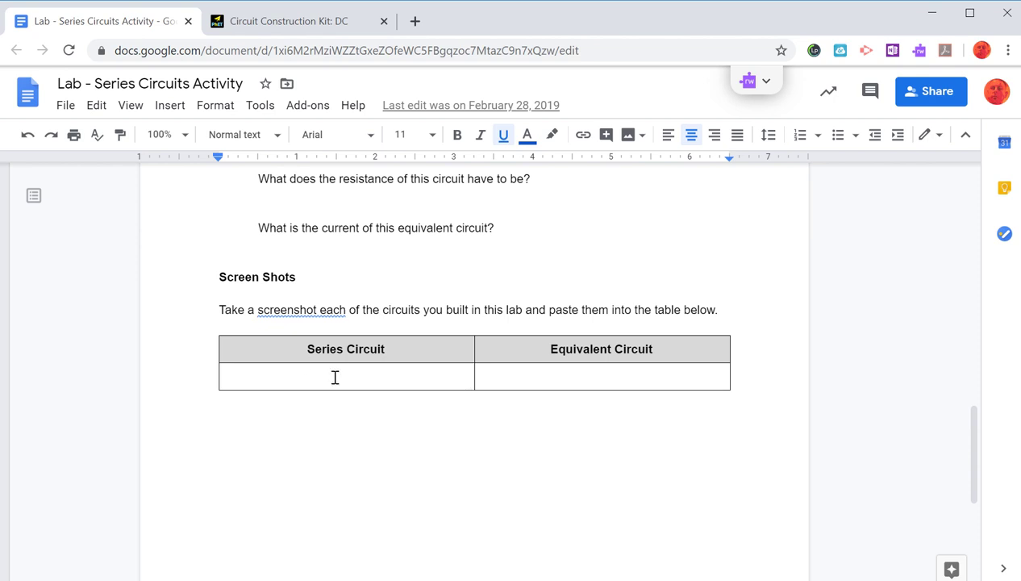
left_click(290, 24)
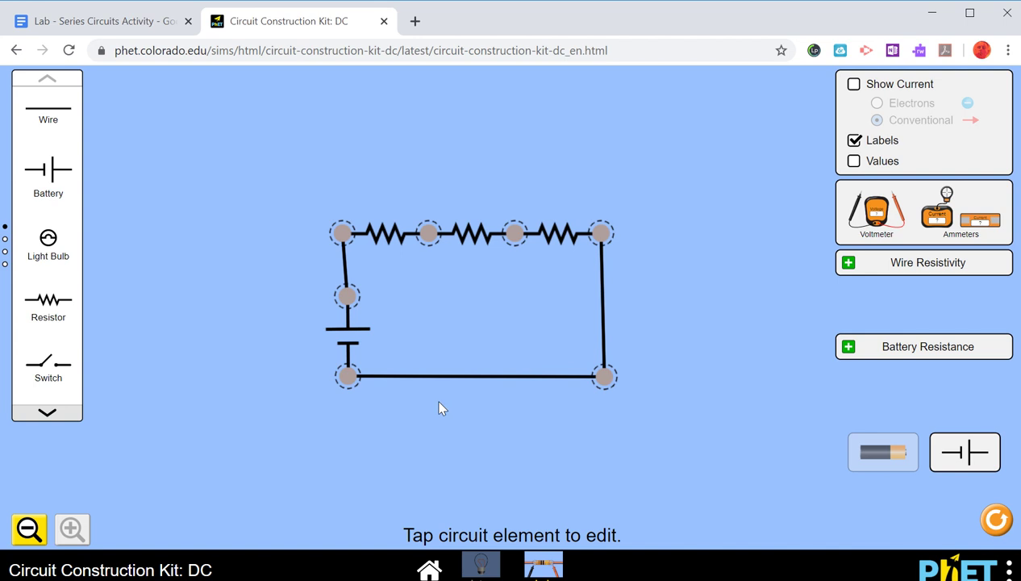
left_click(118, 23)
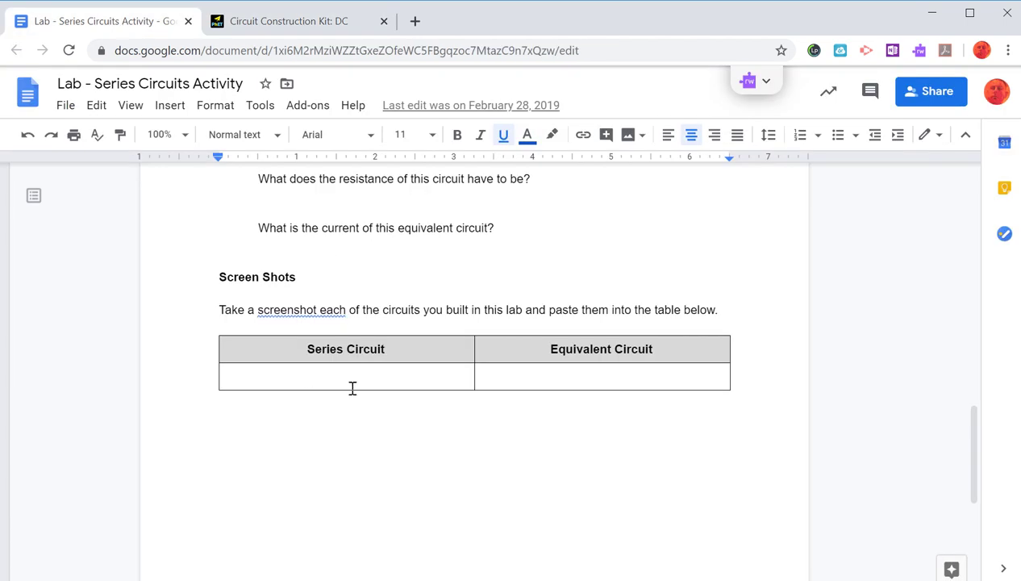
left_click(285, 22)
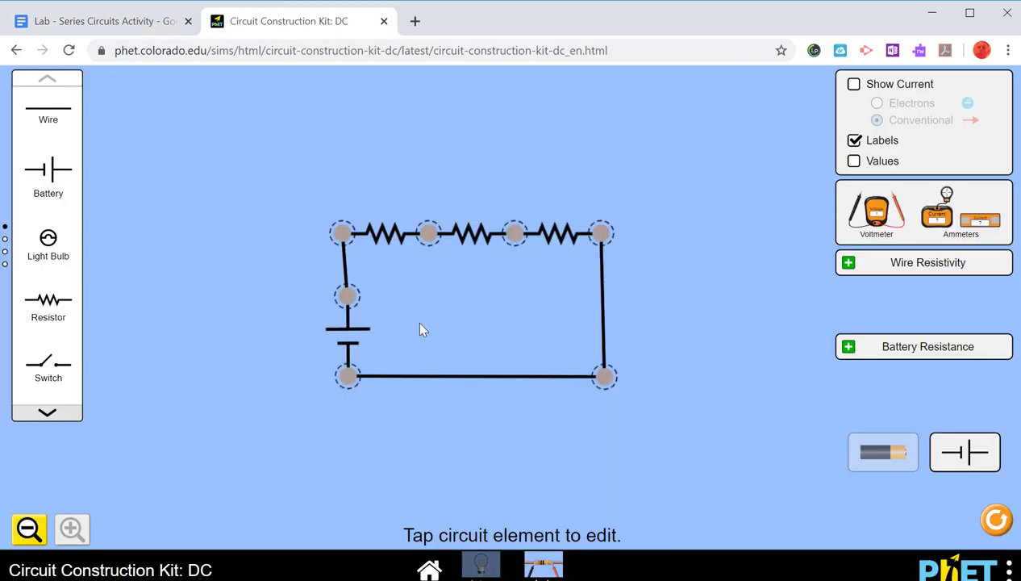
Split the junctions and remove two of the three resistors from the loop.
left_click(359, 246)
left_click(307, 202)
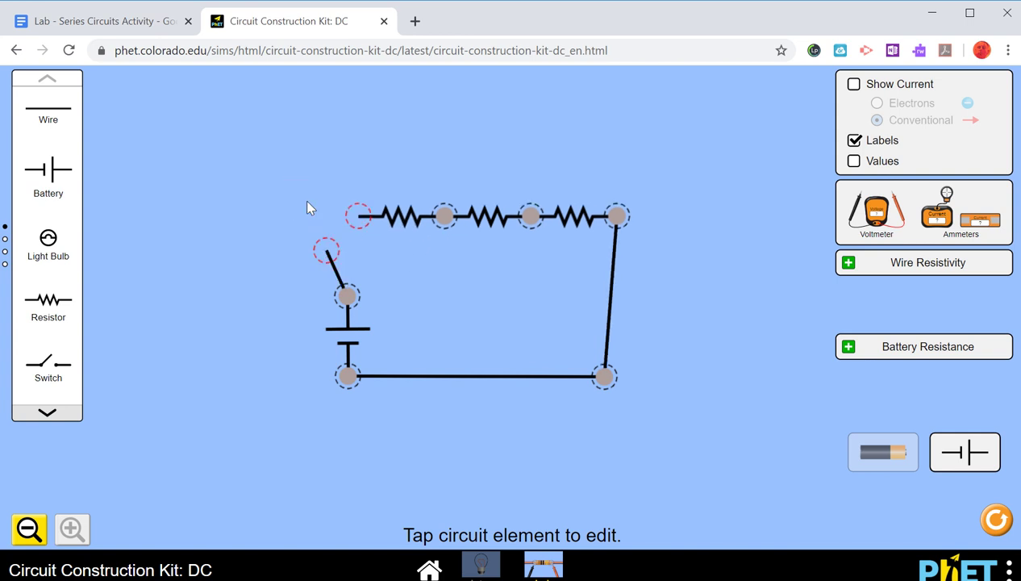
left_click(444, 218)
left_click(444, 155)
left_click_drag(391, 218, 69, 151)
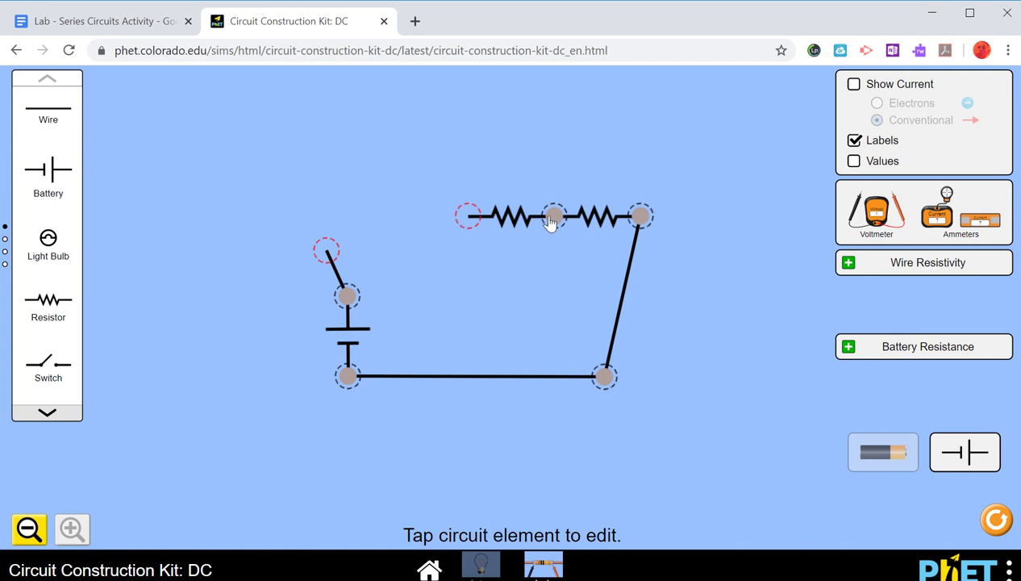
left_click(552, 216)
left_click(551, 158)
left_click_drag(491, 216, 376, 215)
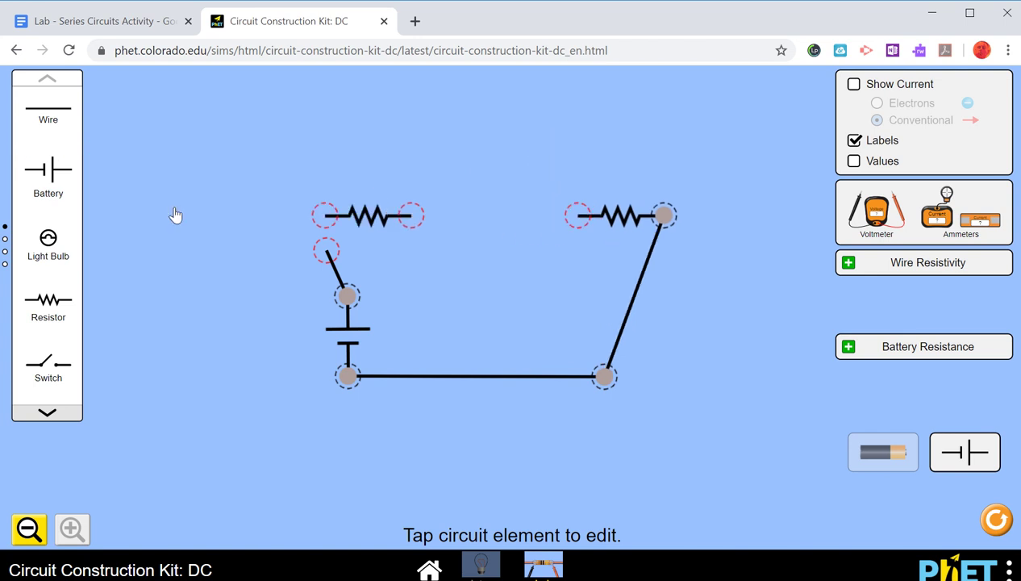
left_click_drag(175, 215, 53, 170)
Slide the remaining resistor left and add a wire to close the top gap.
left_click_drag(327, 251, 357, 214)
left_click_drag(616, 224, 529, 217)
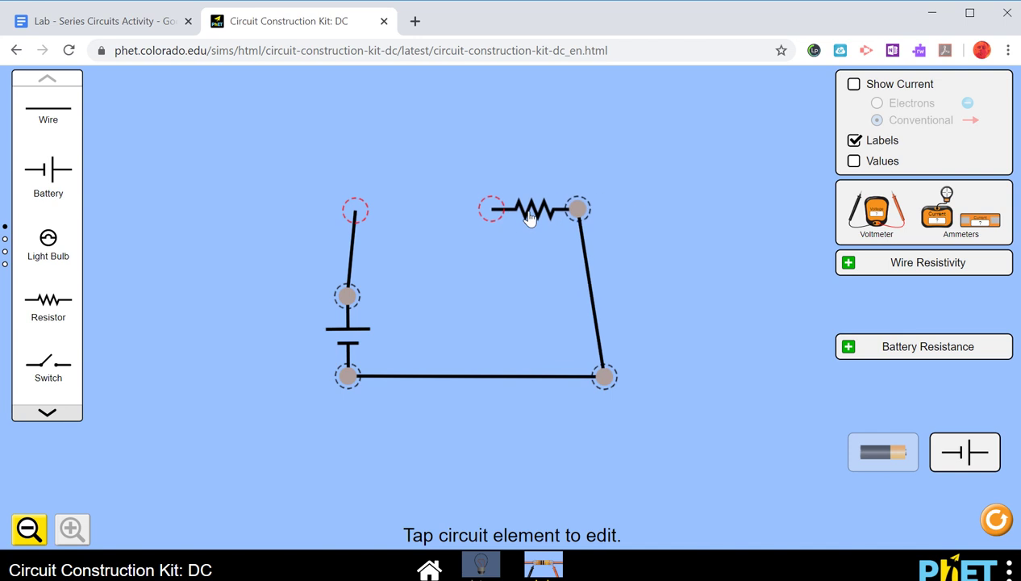
left_click_drag(50, 111, 363, 214)
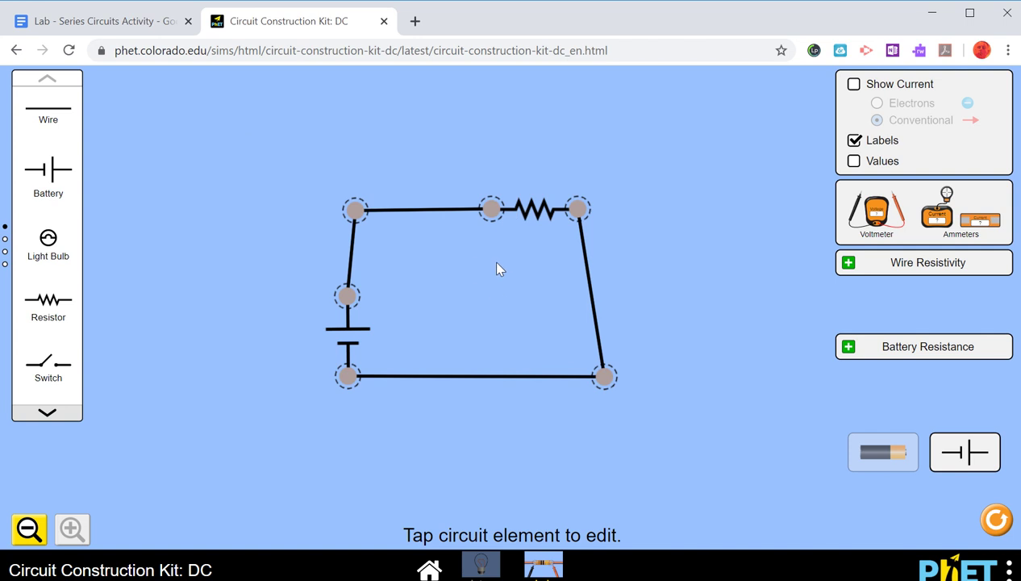
Review the circuit diagram in the lab document before returning to the simulation.
left_click(121, 24)
scroll(463, 330, "up", 5)
scroll(462, 332, "up", 3)
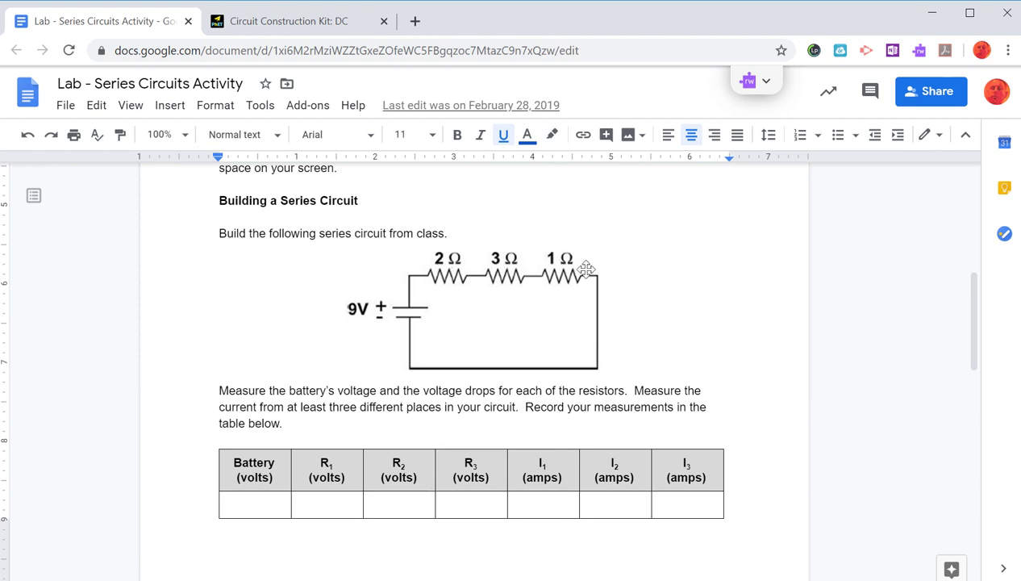
left_click(287, 26)
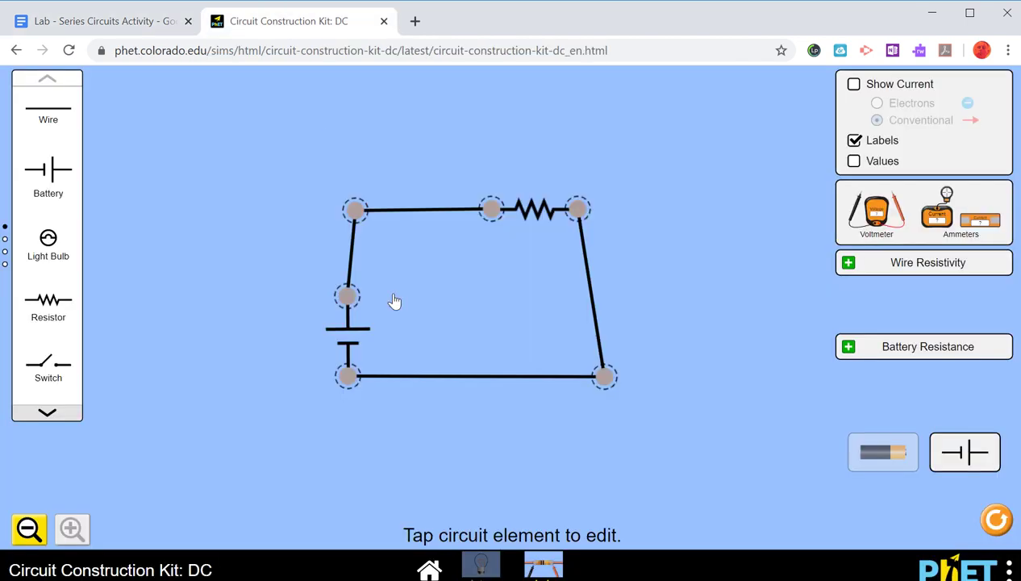
Set the resistor to 6.0 ohms and measure the right-hand wire's current (1.50 A) with an ammeter.
left_click(531, 211)
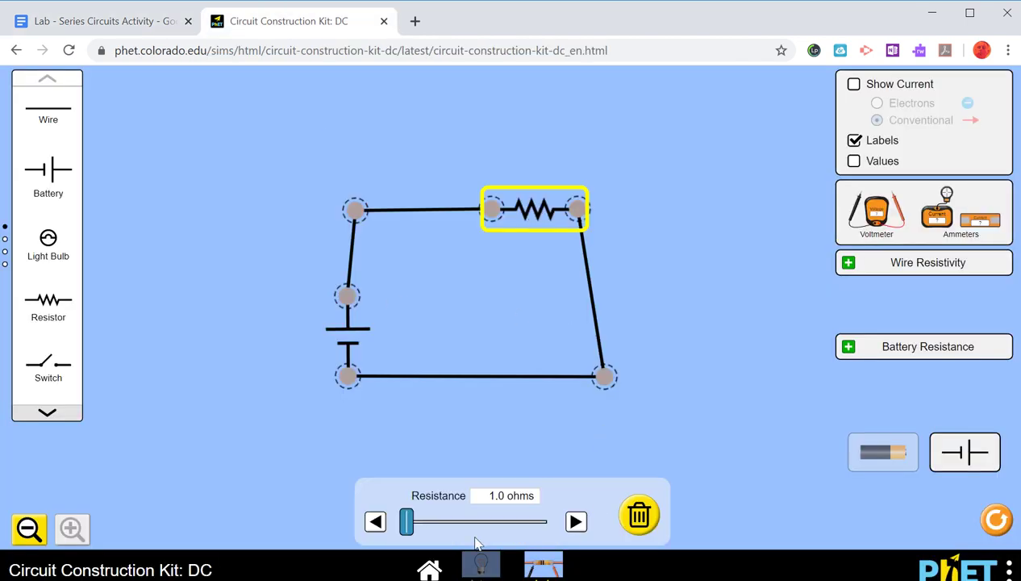
left_click_drag(406, 522, 416, 521)
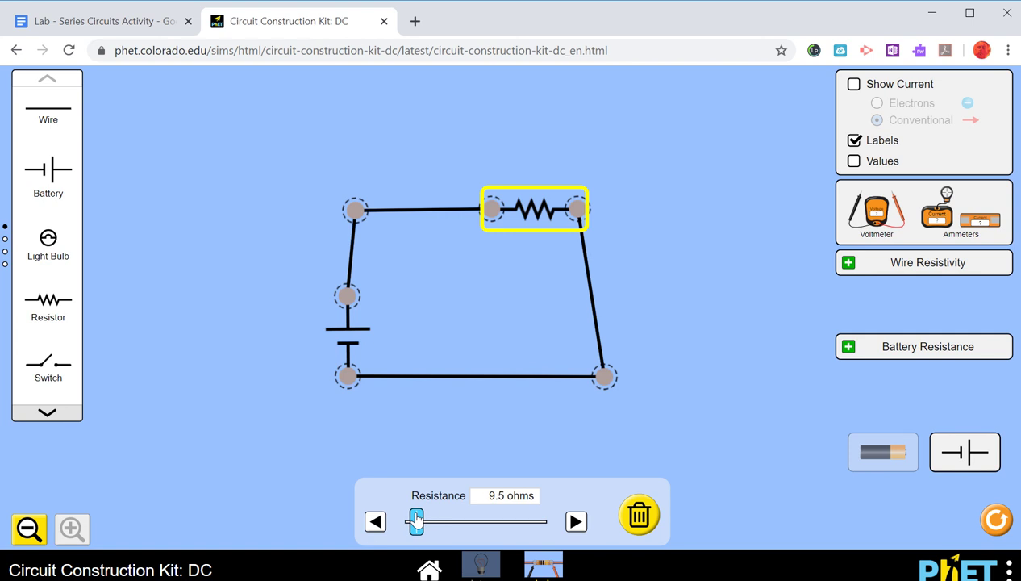
left_click(373, 523)
left_click(374, 523)
left_click(373, 523)
left_click(373, 523)
left_click(374, 522)
left_click(373, 522)
left_click(373, 523)
left_click(677, 309)
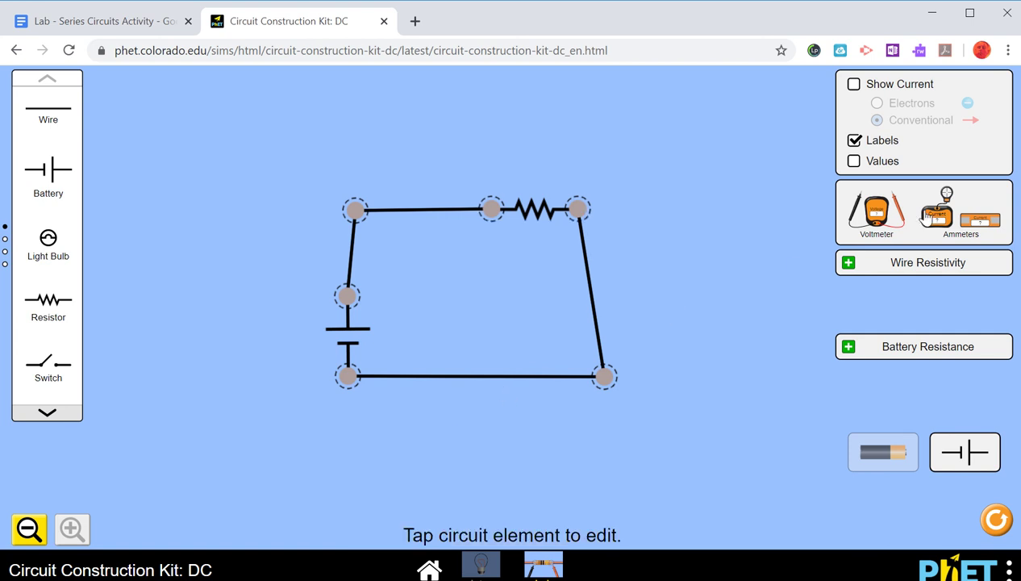
left_click_drag(919, 216, 713, 308)
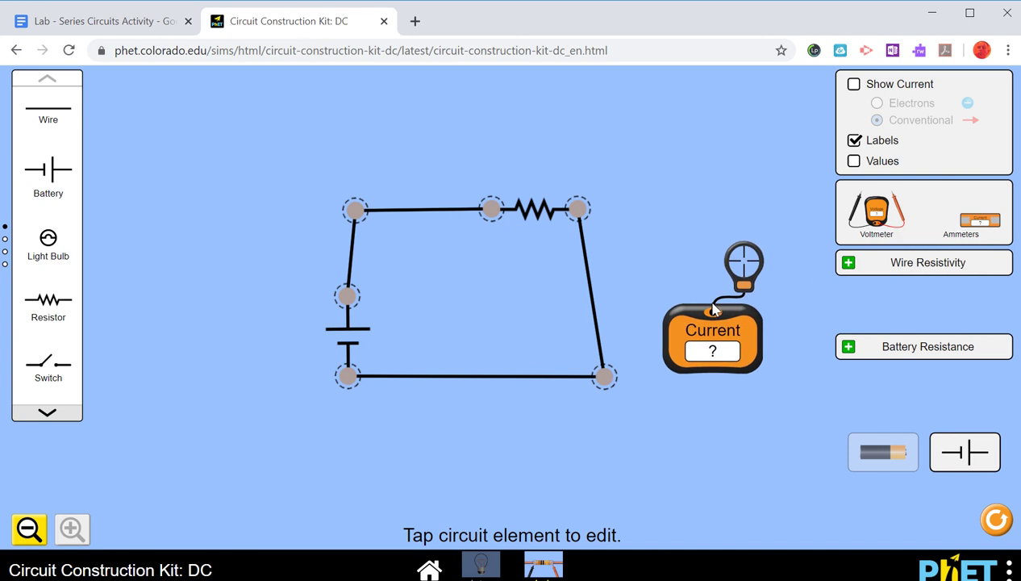
left_click_drag(743, 264, 910, 221)
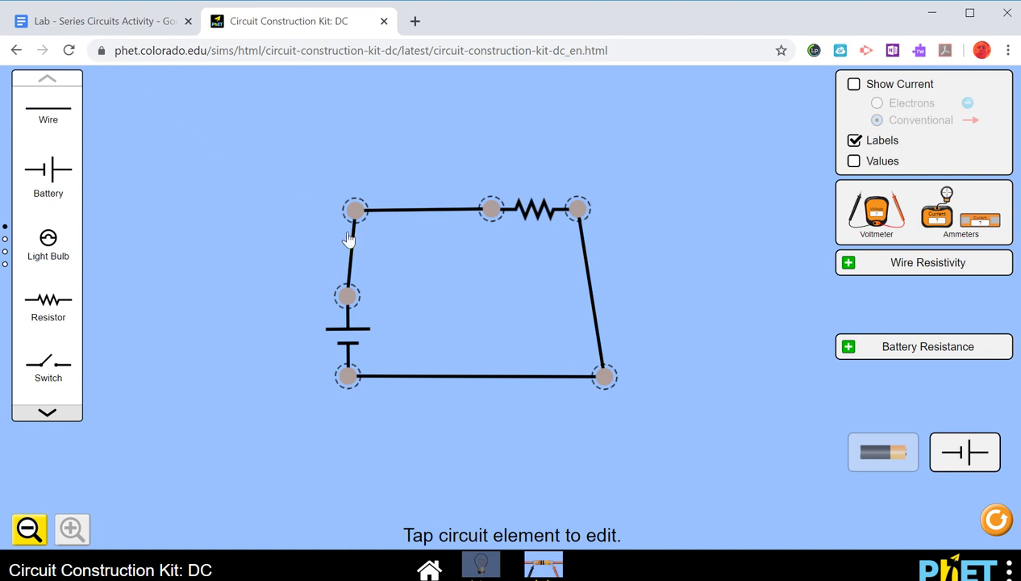
left_click(114, 26)
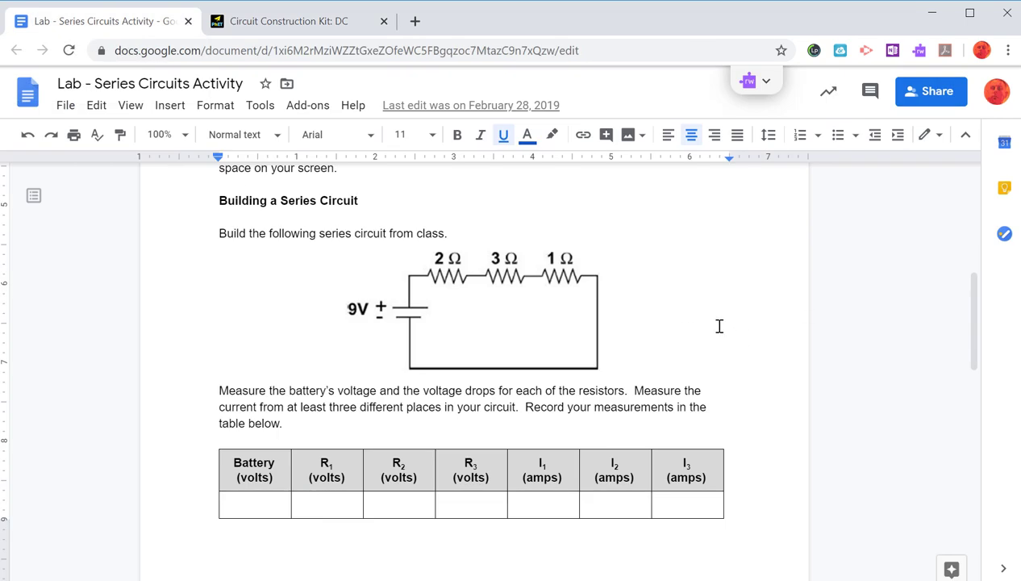
scroll(643, 401, "down", 3)
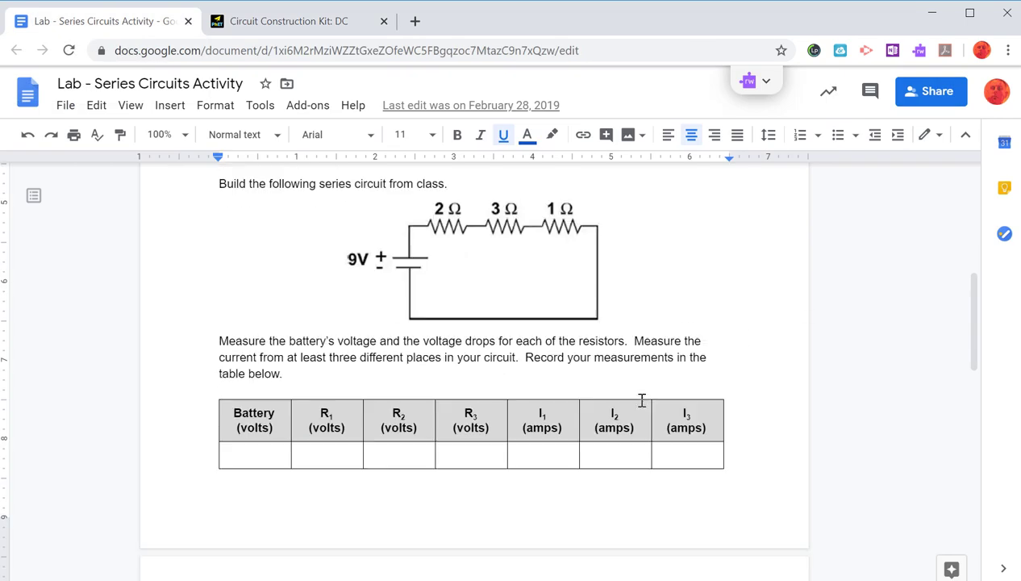
scroll(422, 365, "down", 3)
scroll(422, 331, "down", 3)
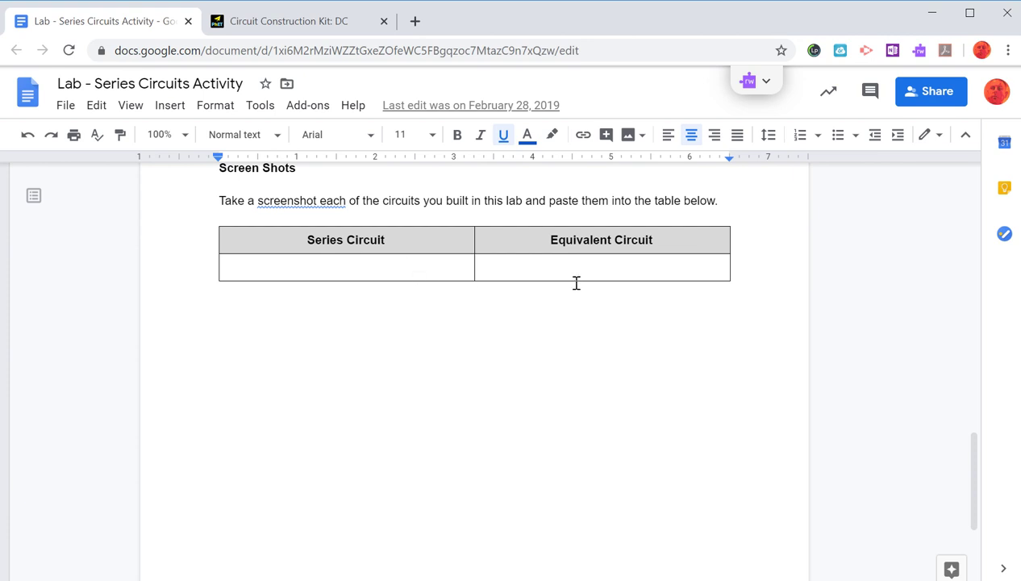
scroll(592, 334, "up", 15)
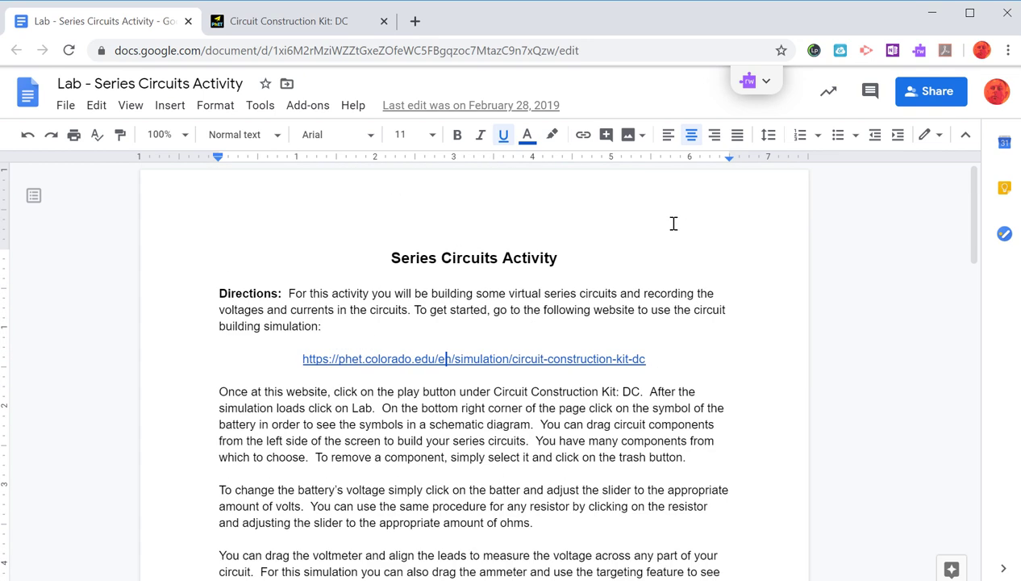
left_click(262, 23)
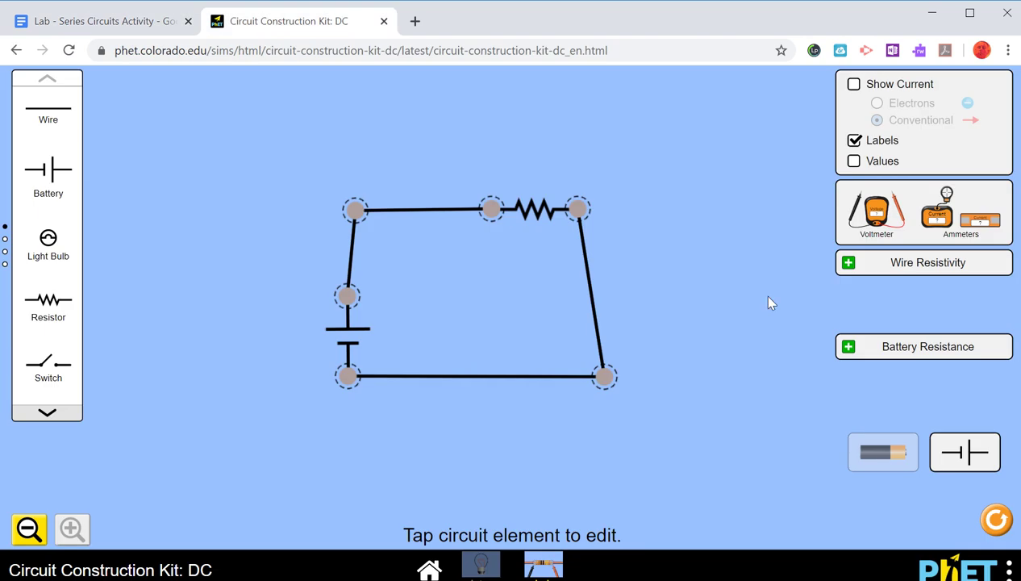